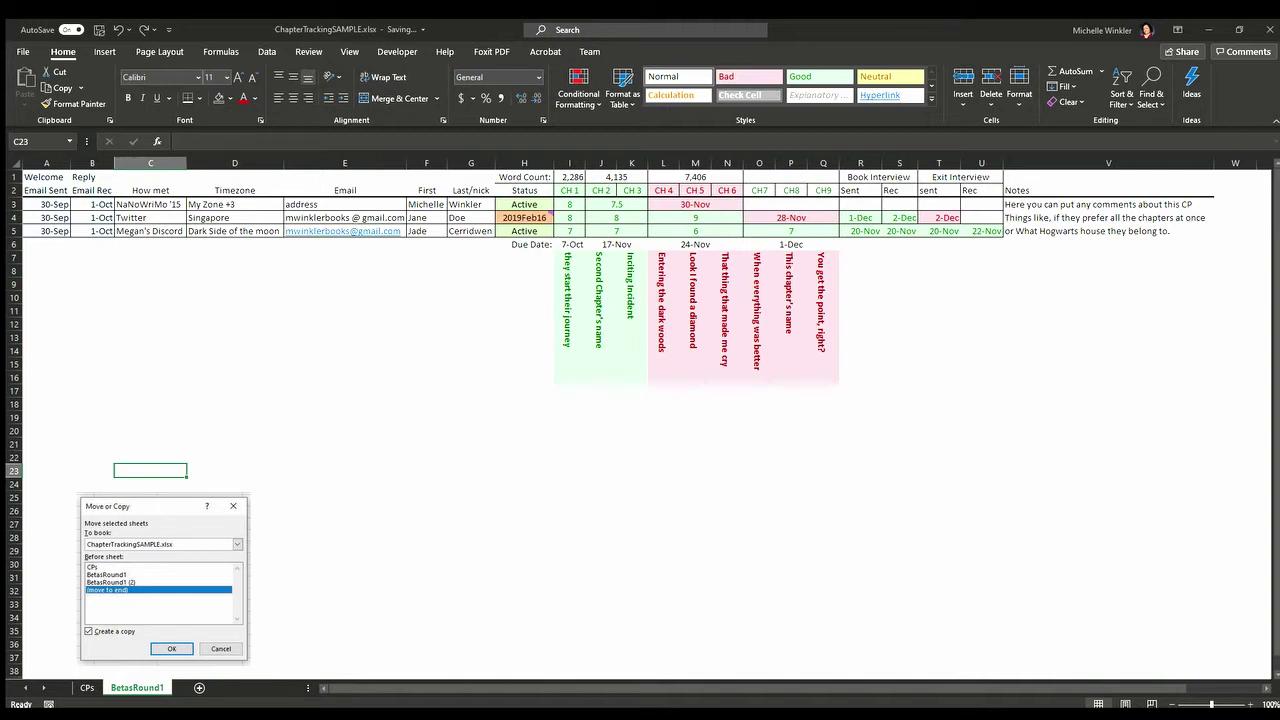
Step: Create a copy of the BetasRound1 sheet at the end of the workbook and return to the original sheet
key(Return)
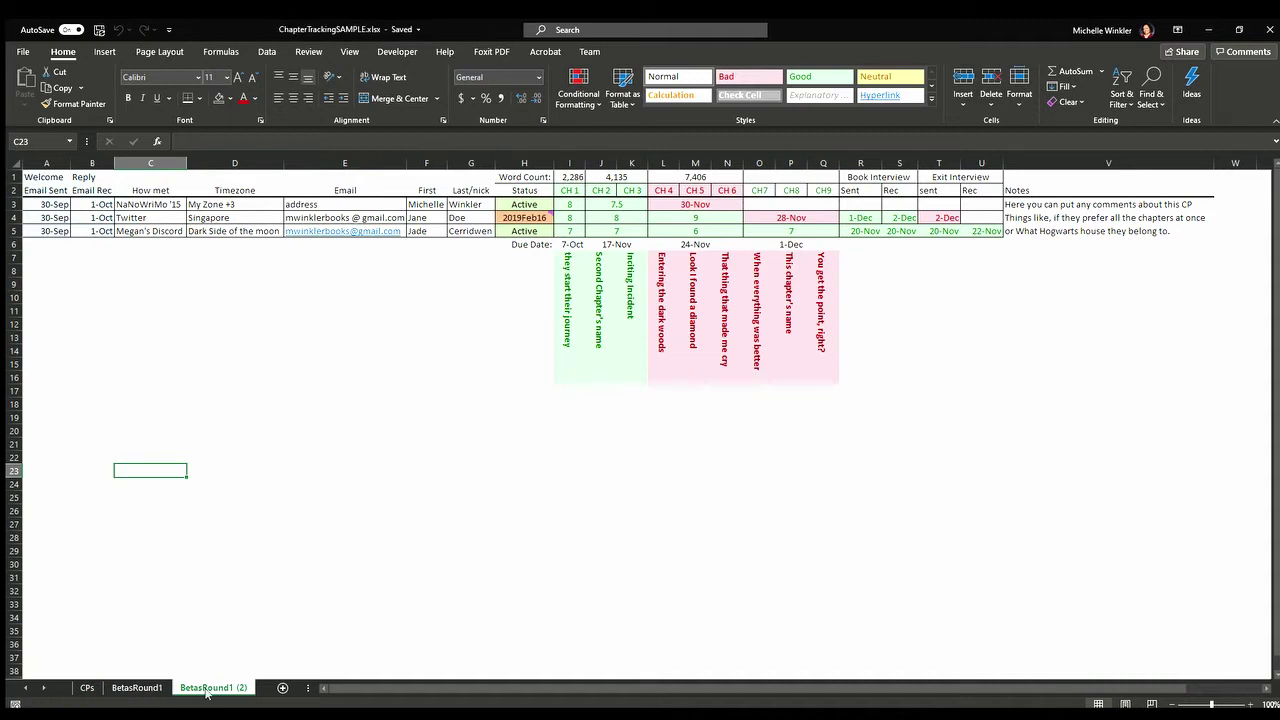
click(136, 688)
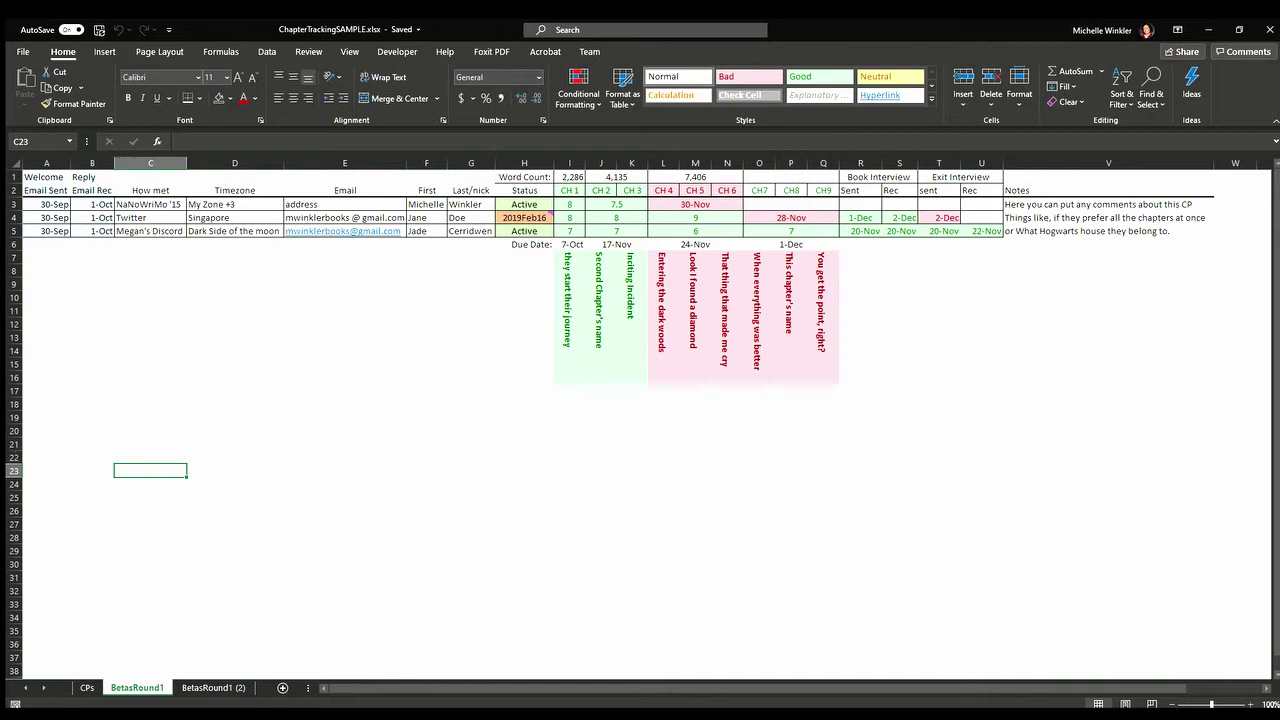
Step: Compare the leading columns of the CPs and BetasRound1 sheets, examining Their WIP, the welcome email dates and How met
click(87, 687)
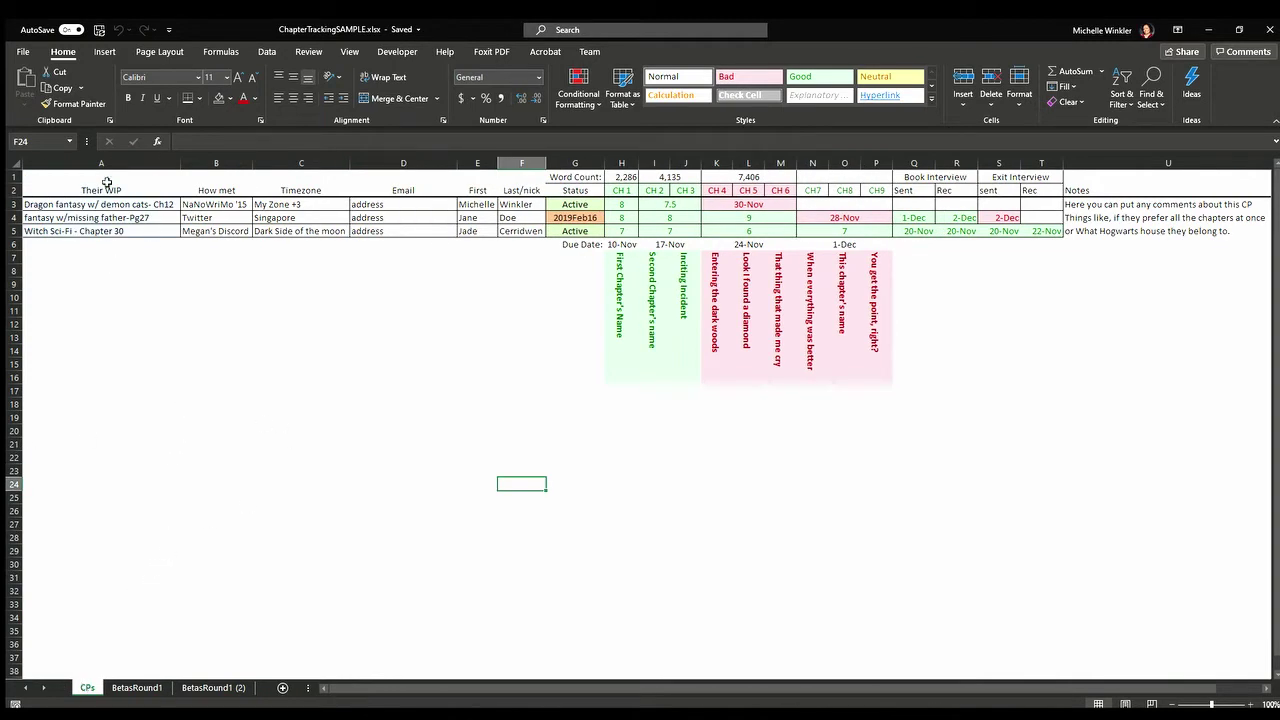
click(133, 688)
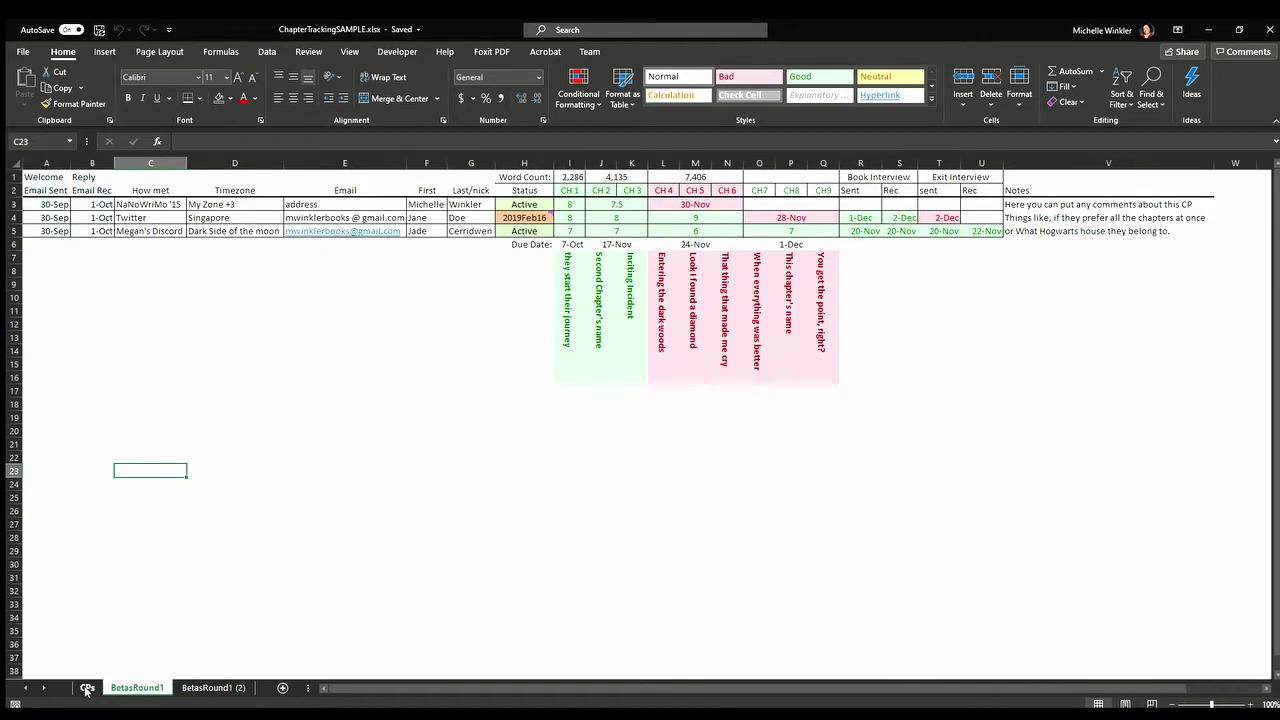
click(87, 688)
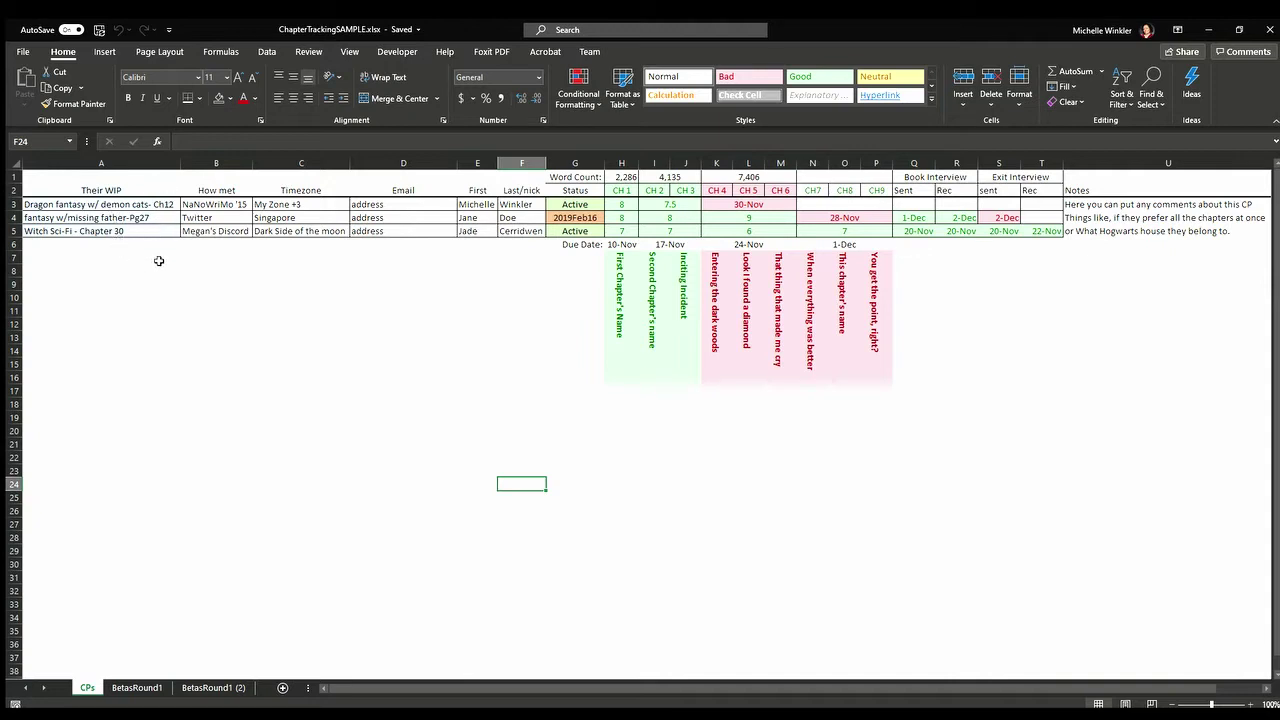
click(133, 232)
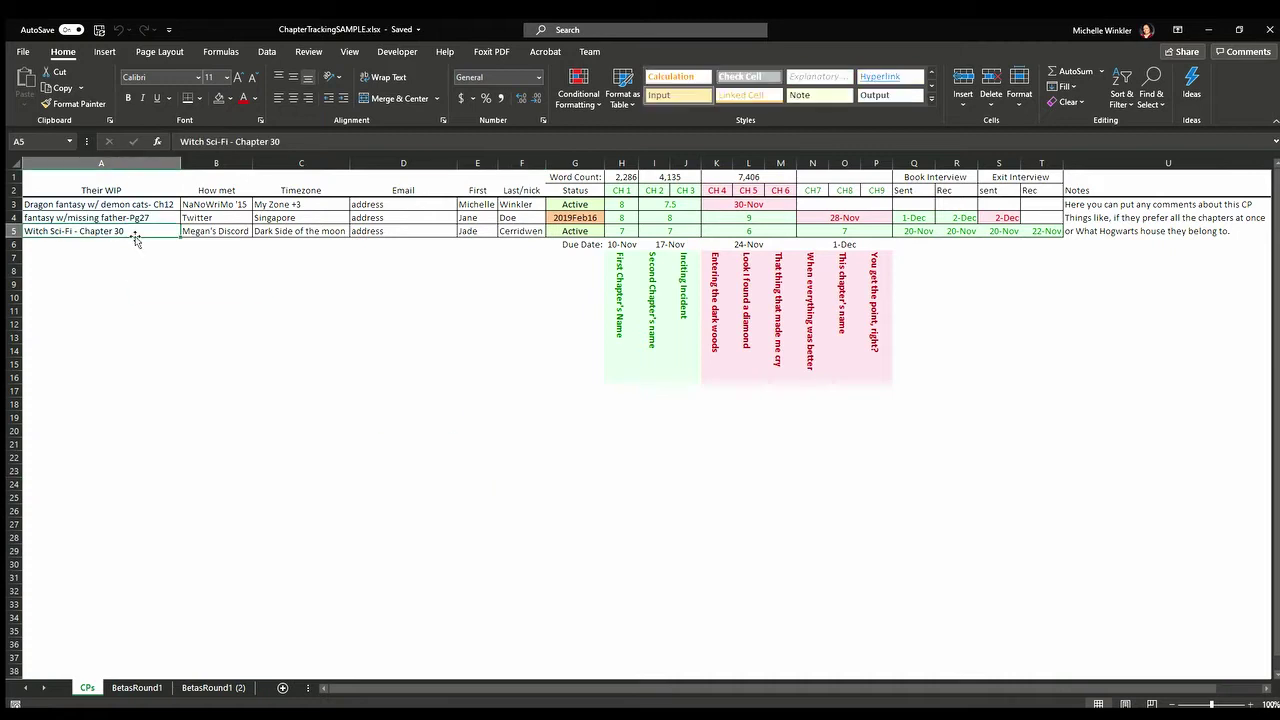
click(156, 218)
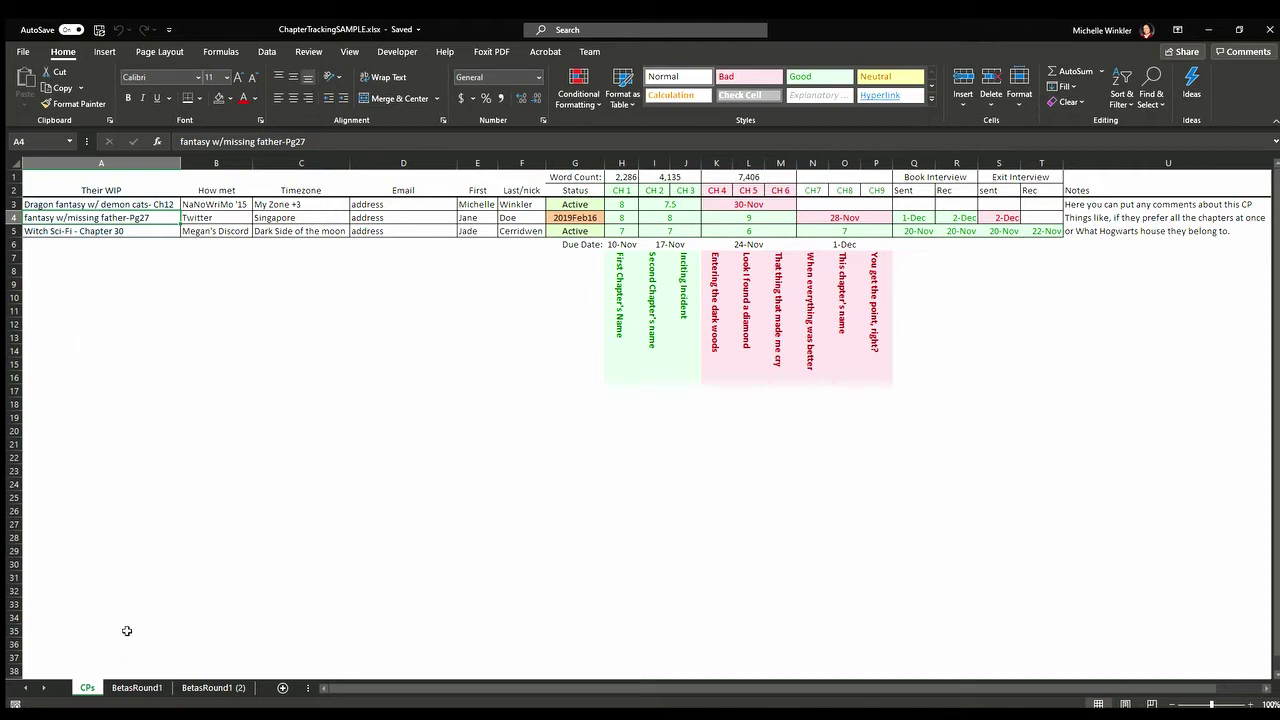
click(122, 687)
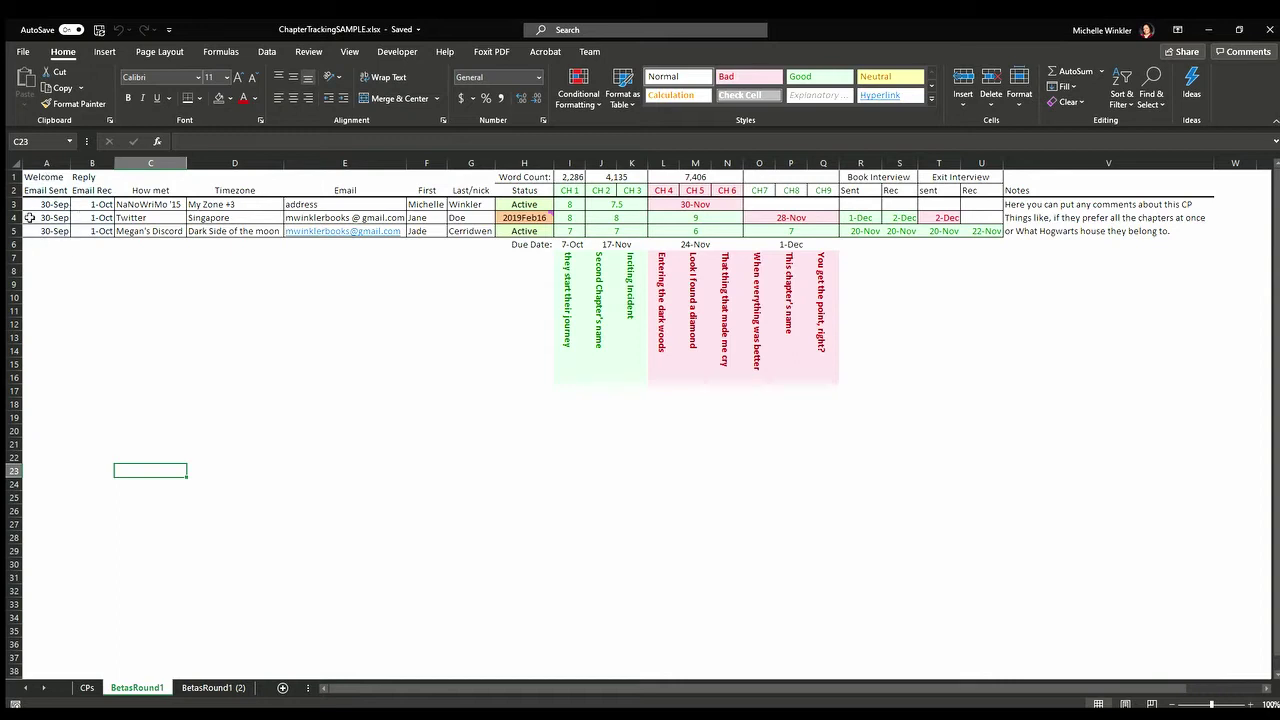
click(56, 218)
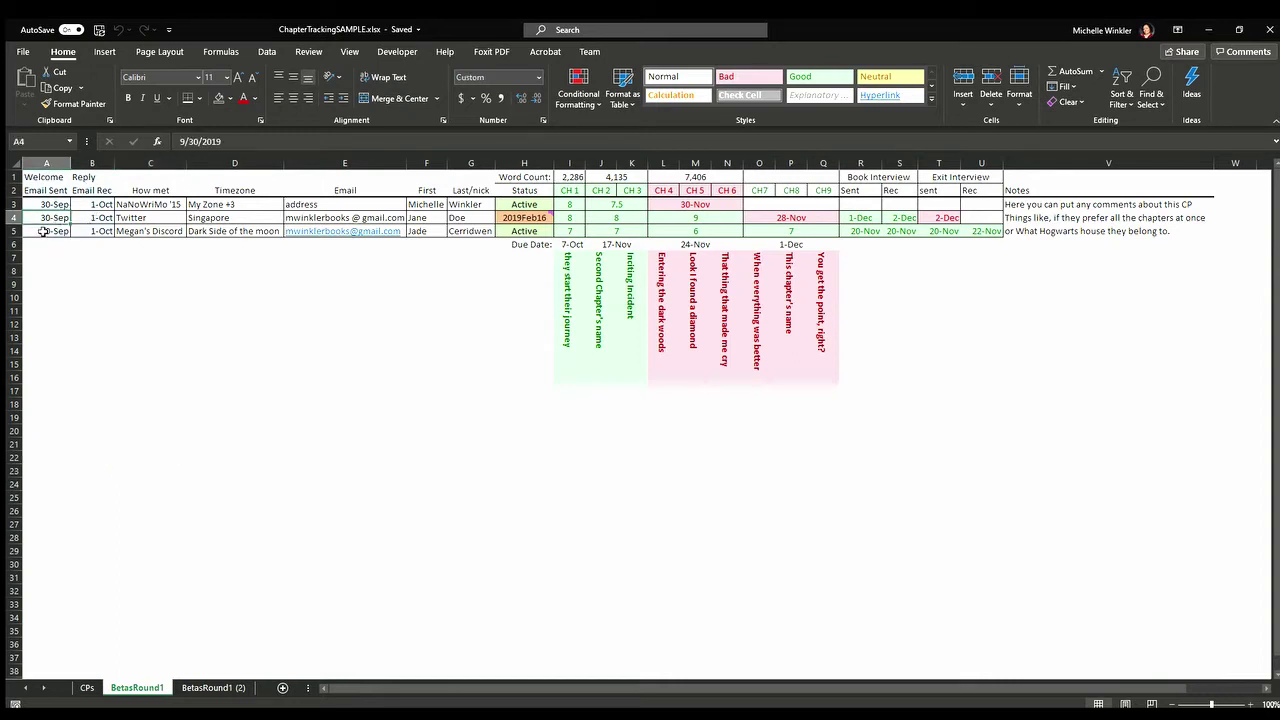
click(93, 215)
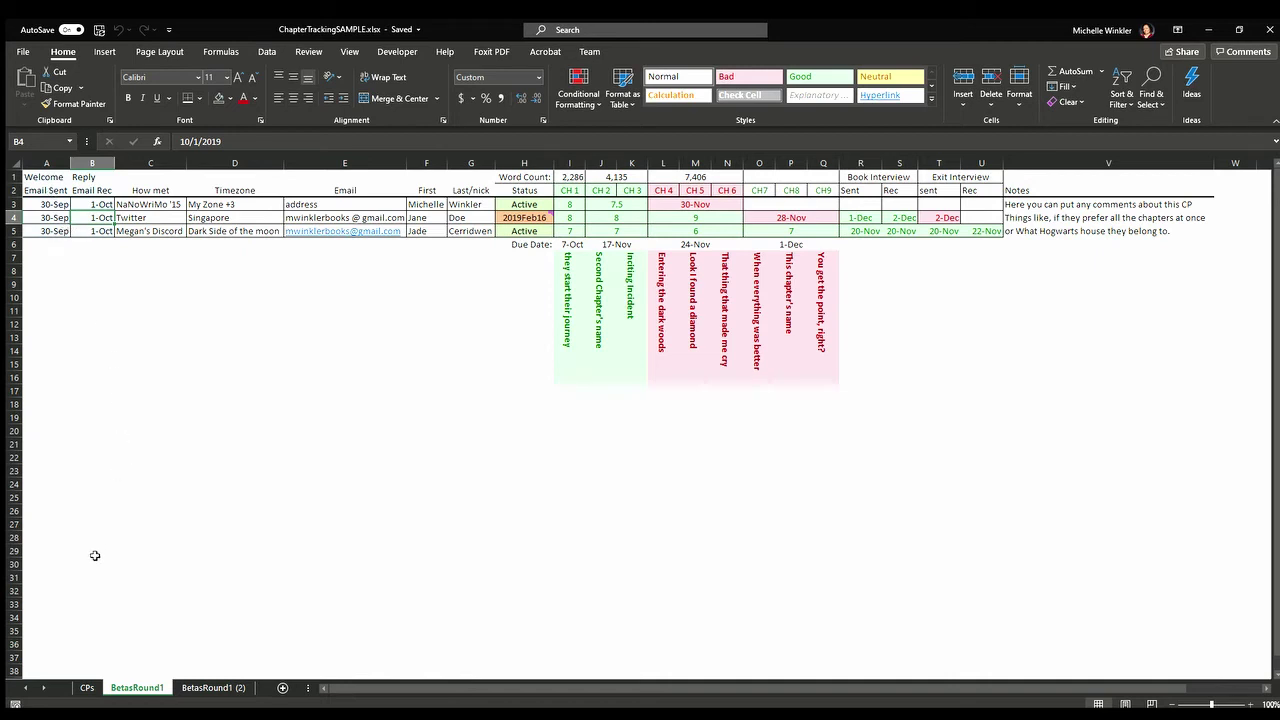
click(87, 688)
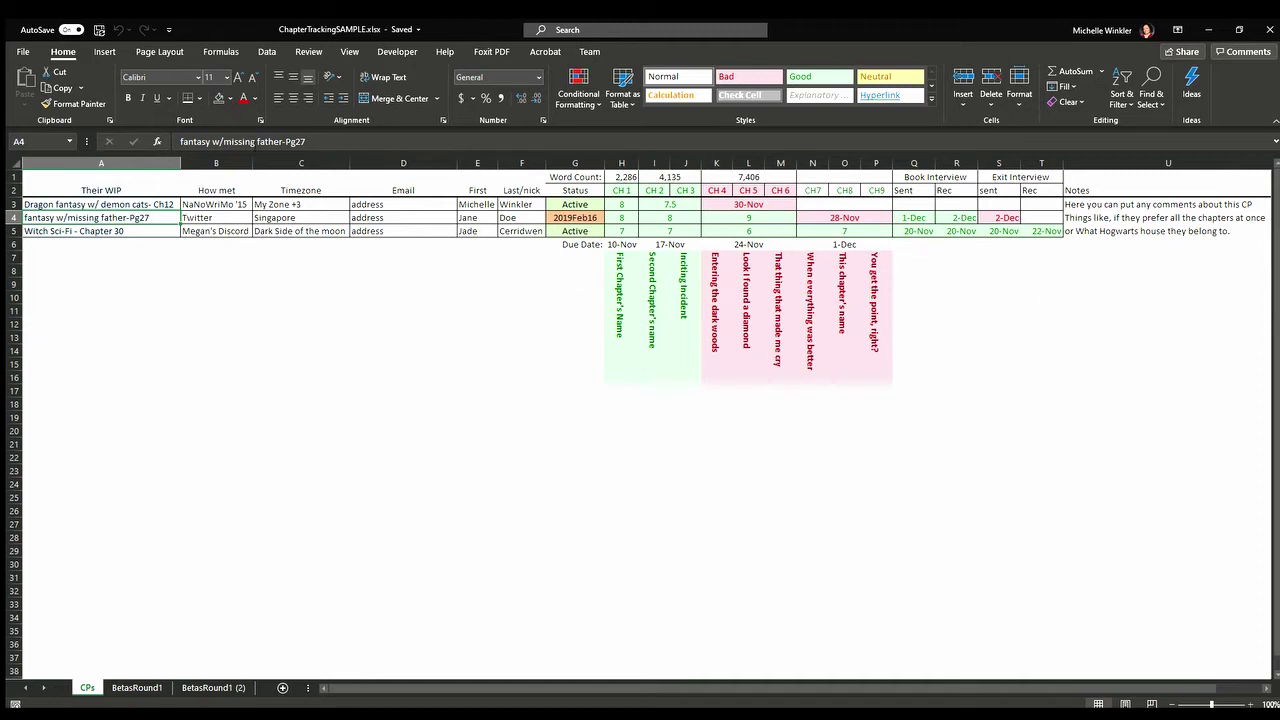
click(221, 231)
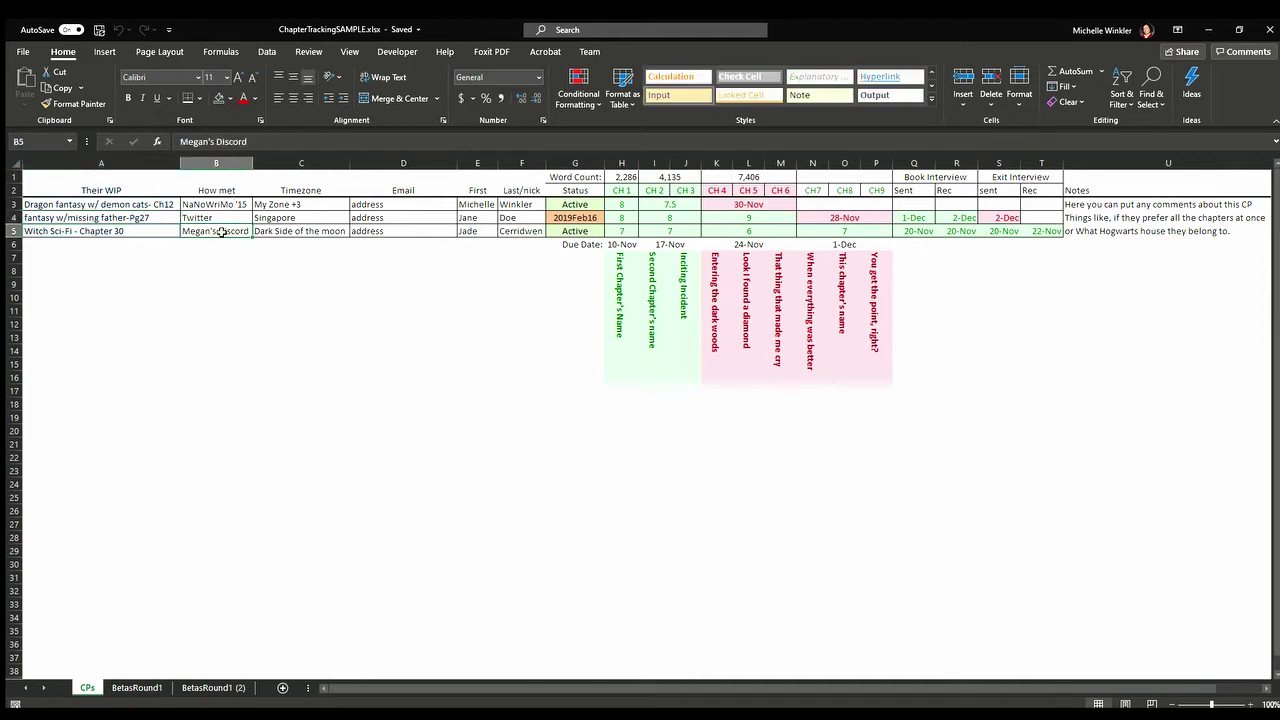
click(217, 205)
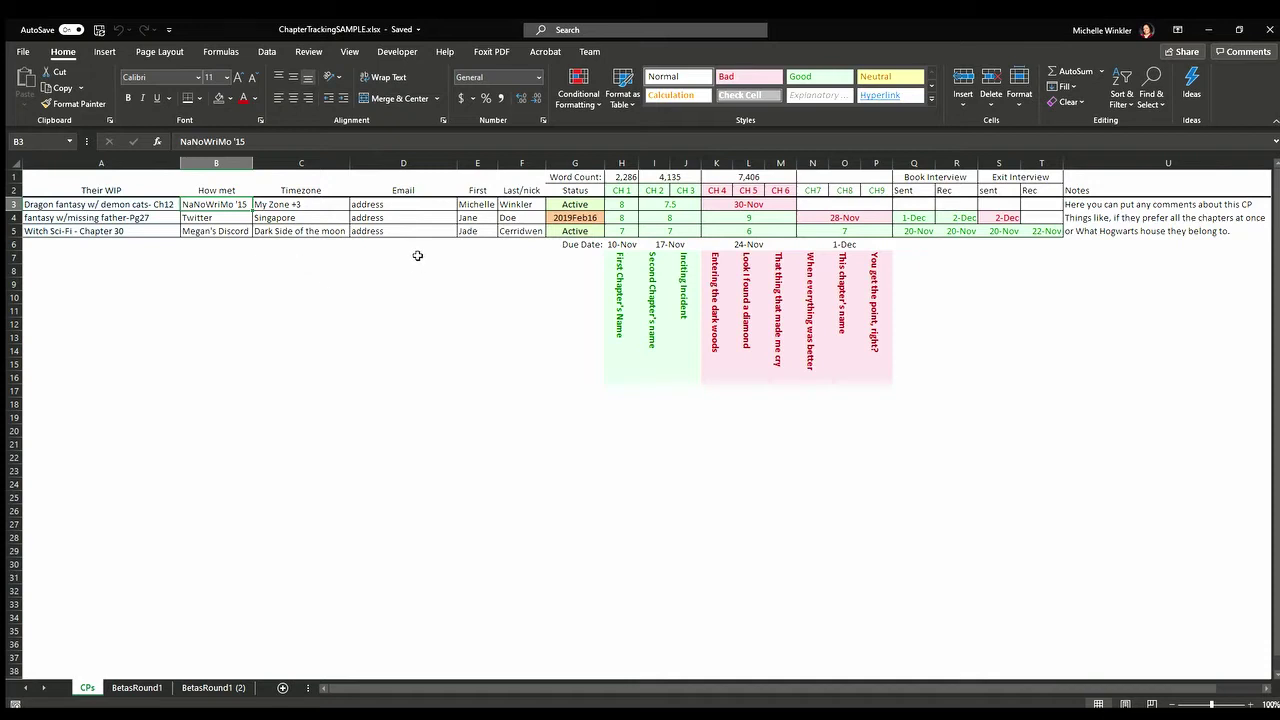
Step: Enter the contact's email address in the Email cell of the Witch Sci-Fi row on the CPs sheet
click(396, 231)
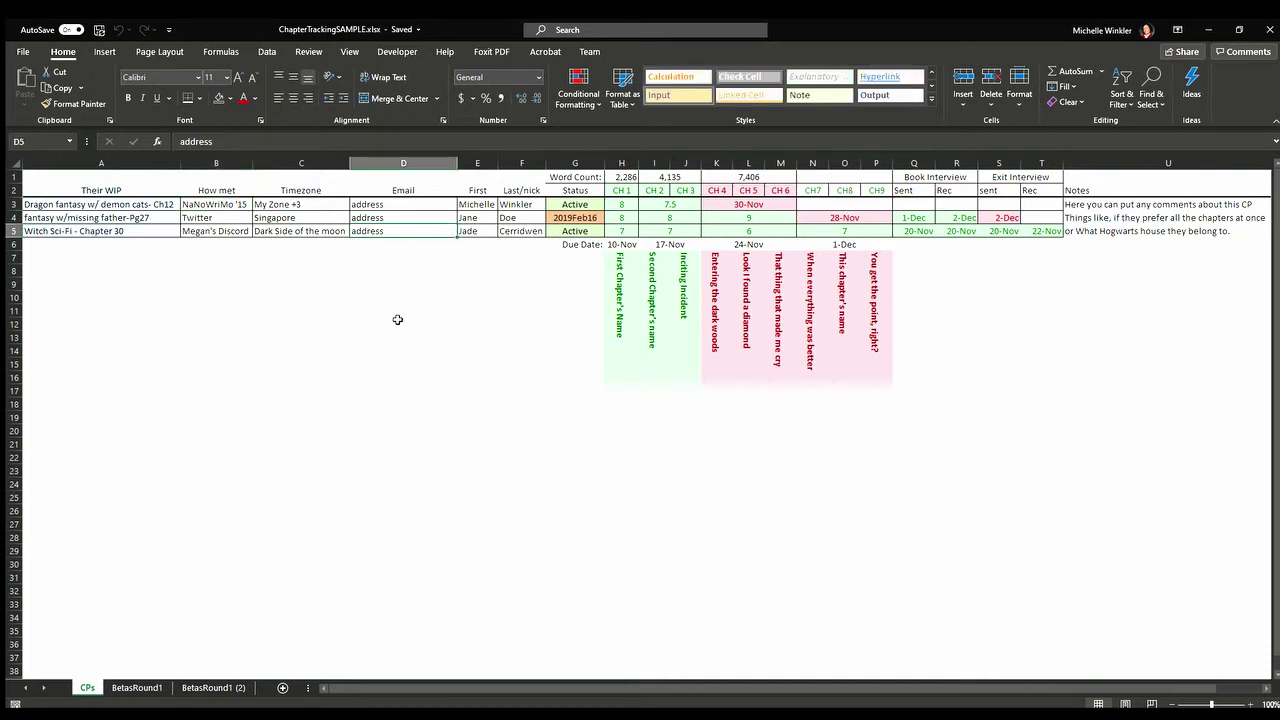
text(email)
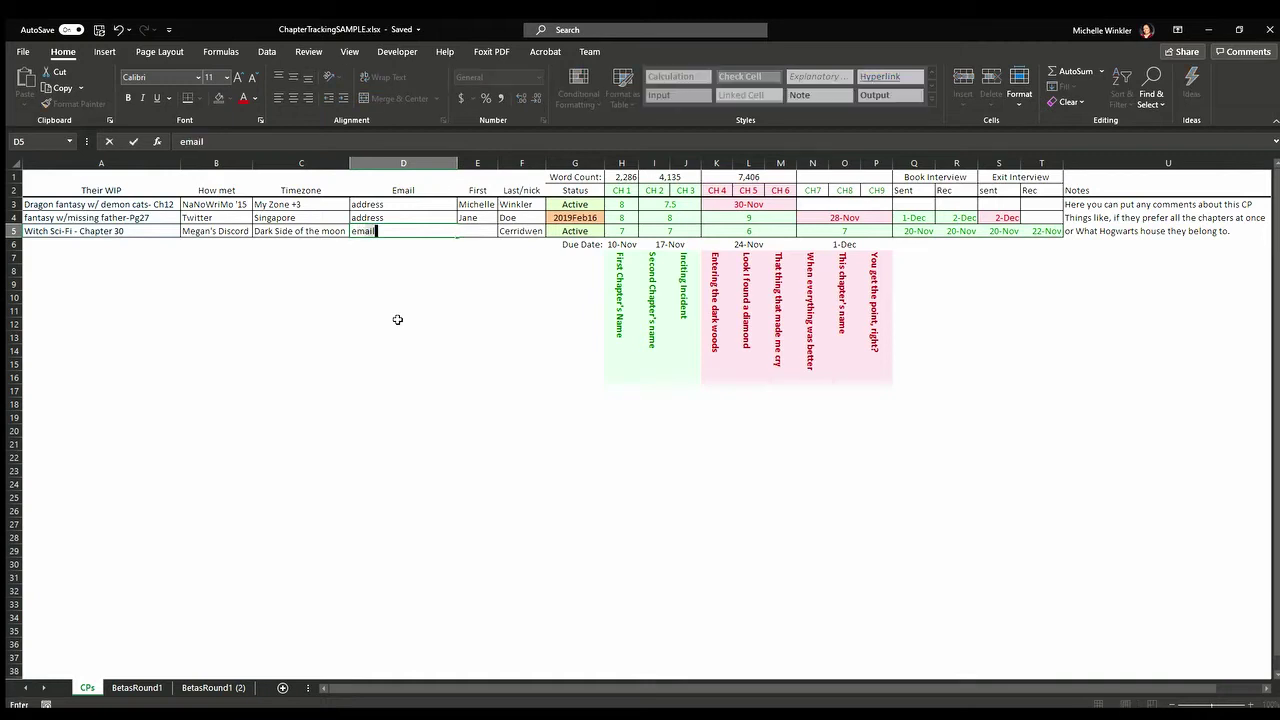
text(@myaddress.com)
key(Return)
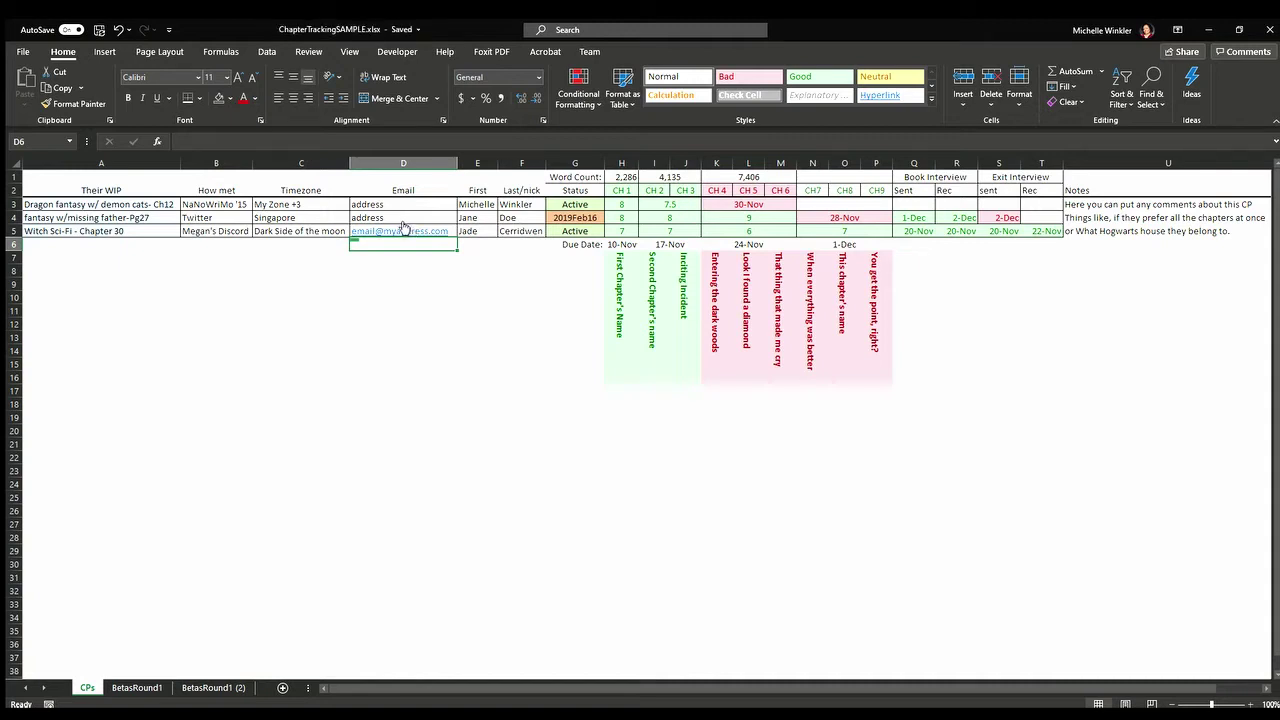
Step: Enter the contact's email address with spaces around the @ sign in the "fantasy w/missing father" row
click(376, 218)
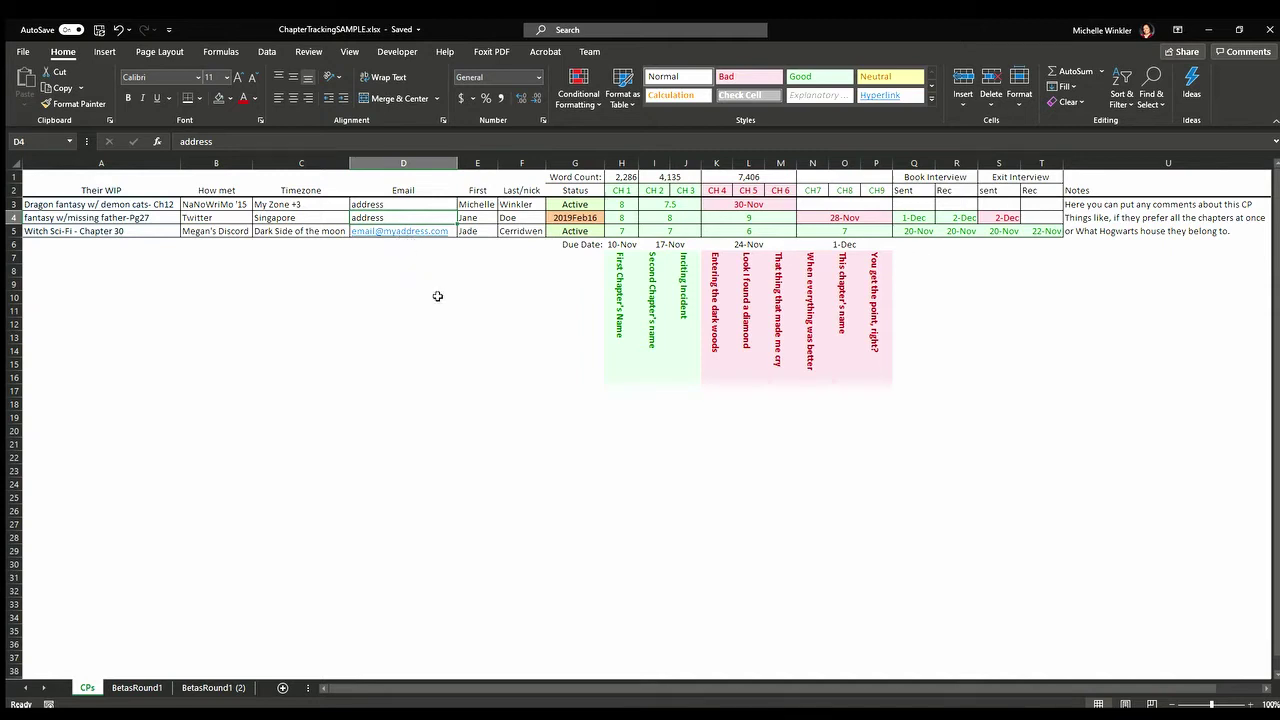
text(eamil)
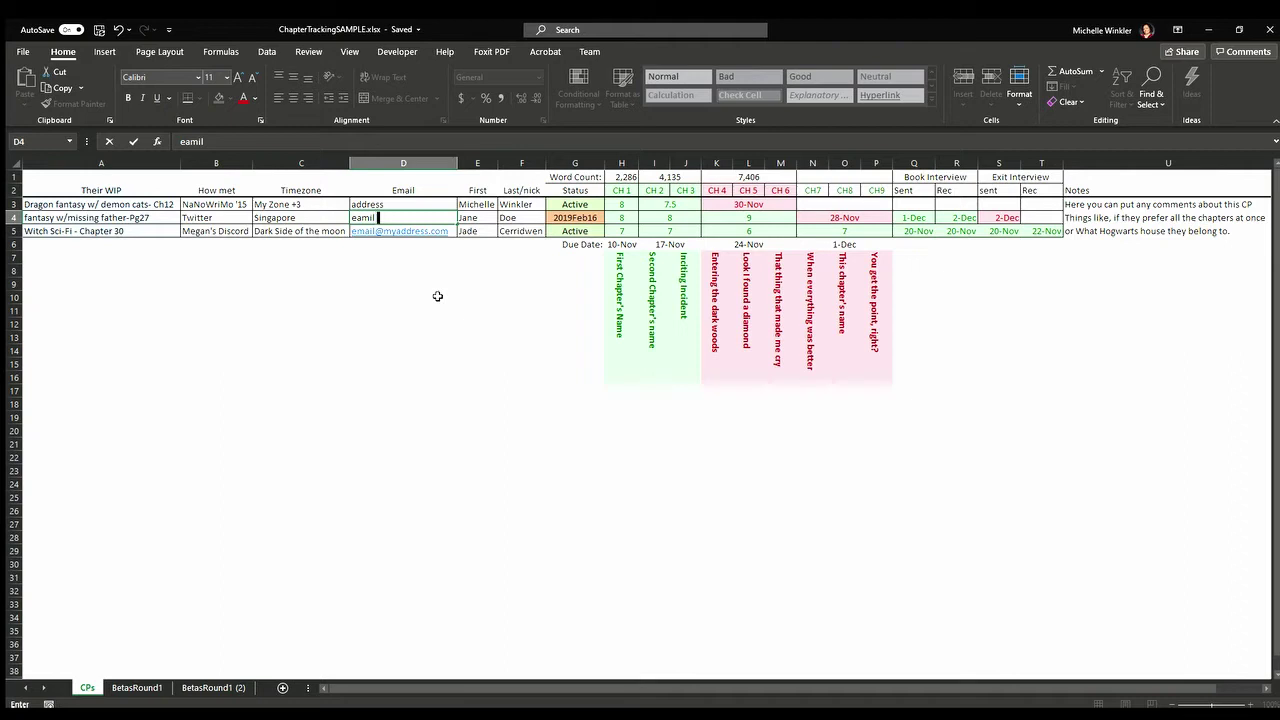
text( @ myaddres.com)
key(Return)
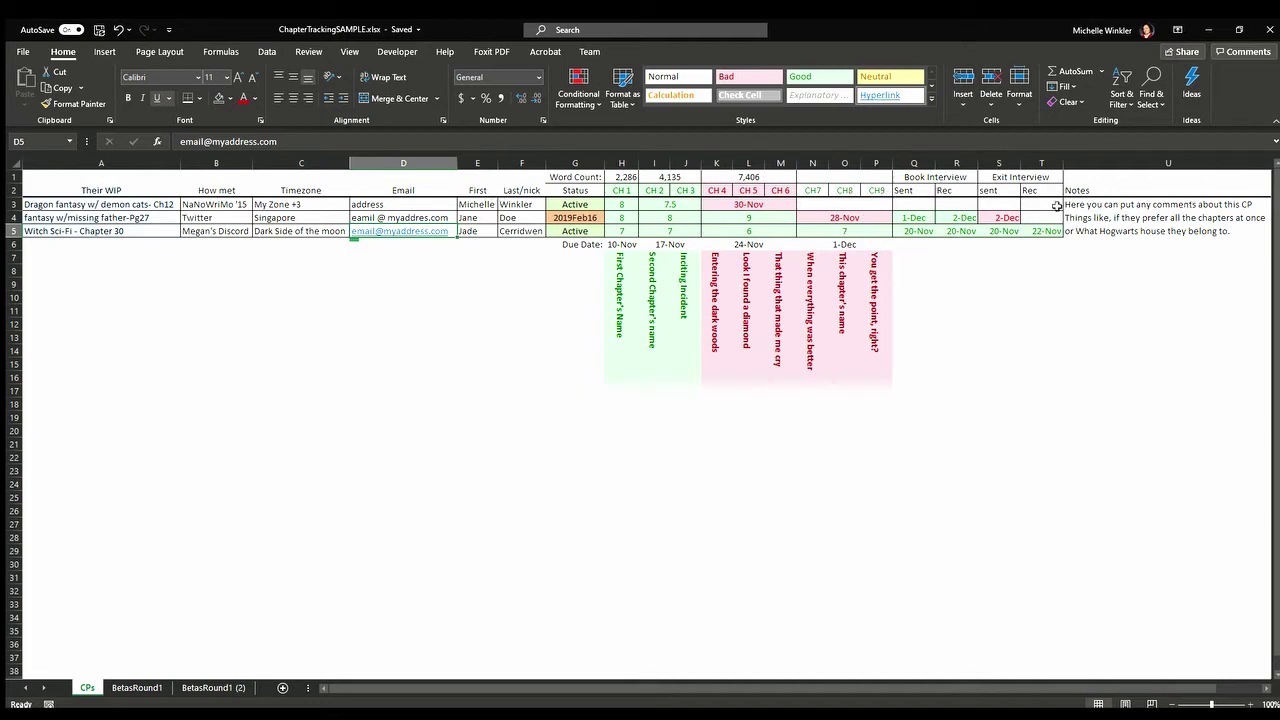
Step: Hide columns A through D, from Their WIP to Email, on the CPs sheet
click(420, 164)
drag(419, 163, 80, 164)
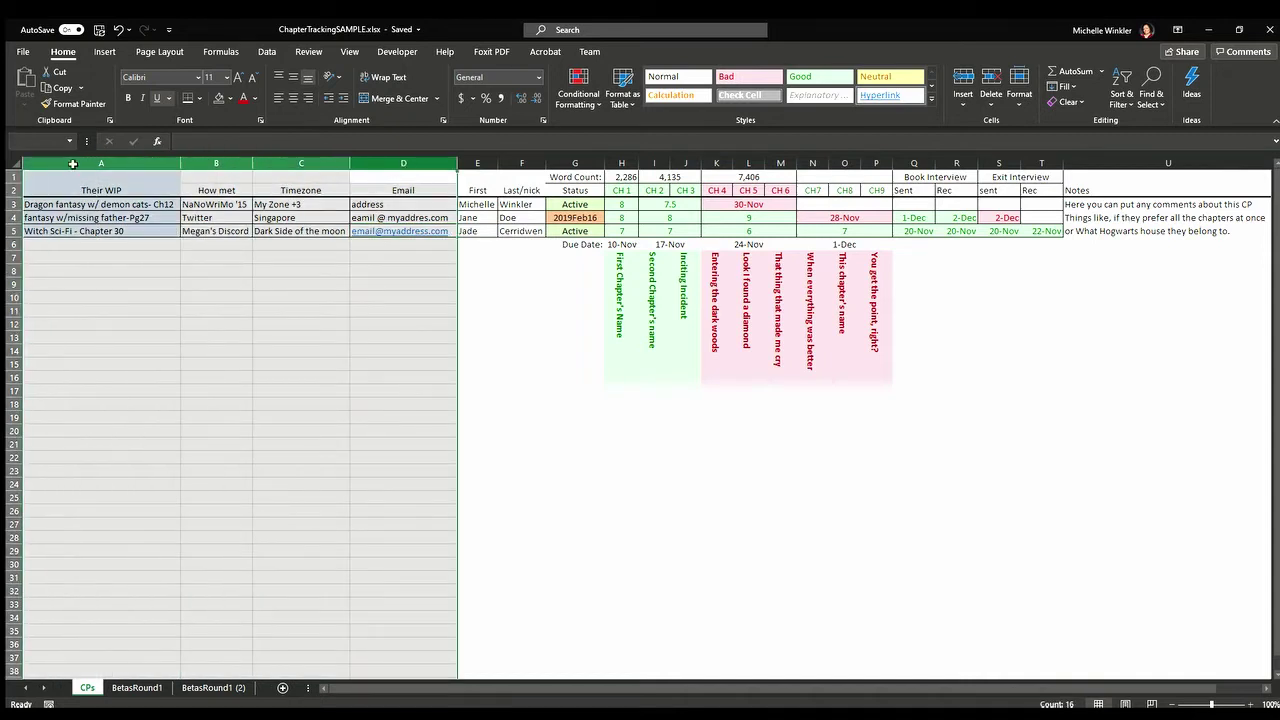
right_click(276, 286)
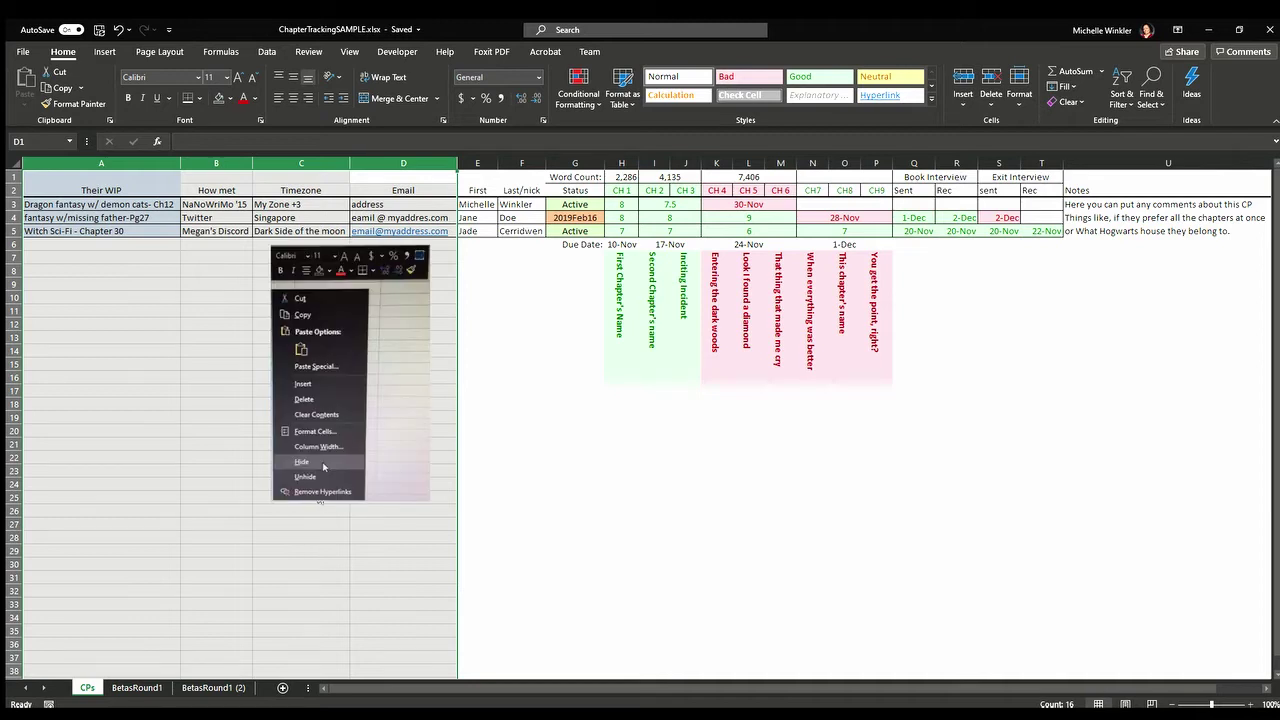
click(323, 466)
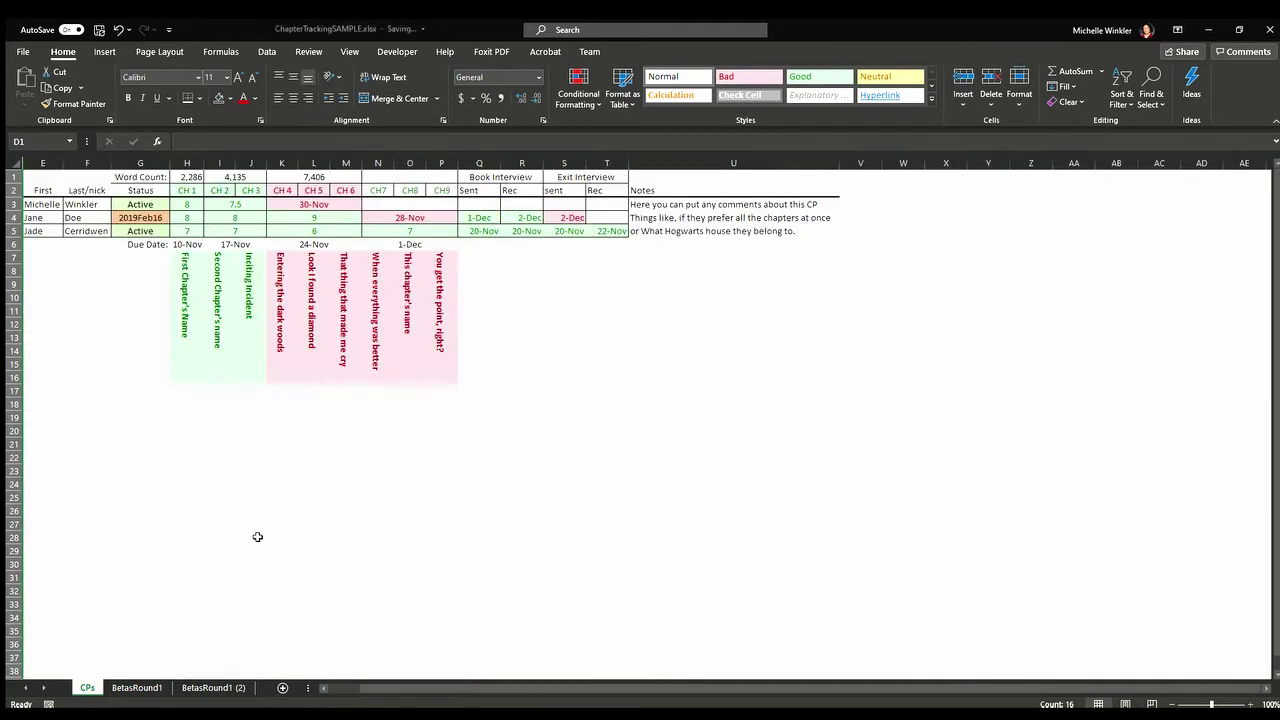
click(219, 537)
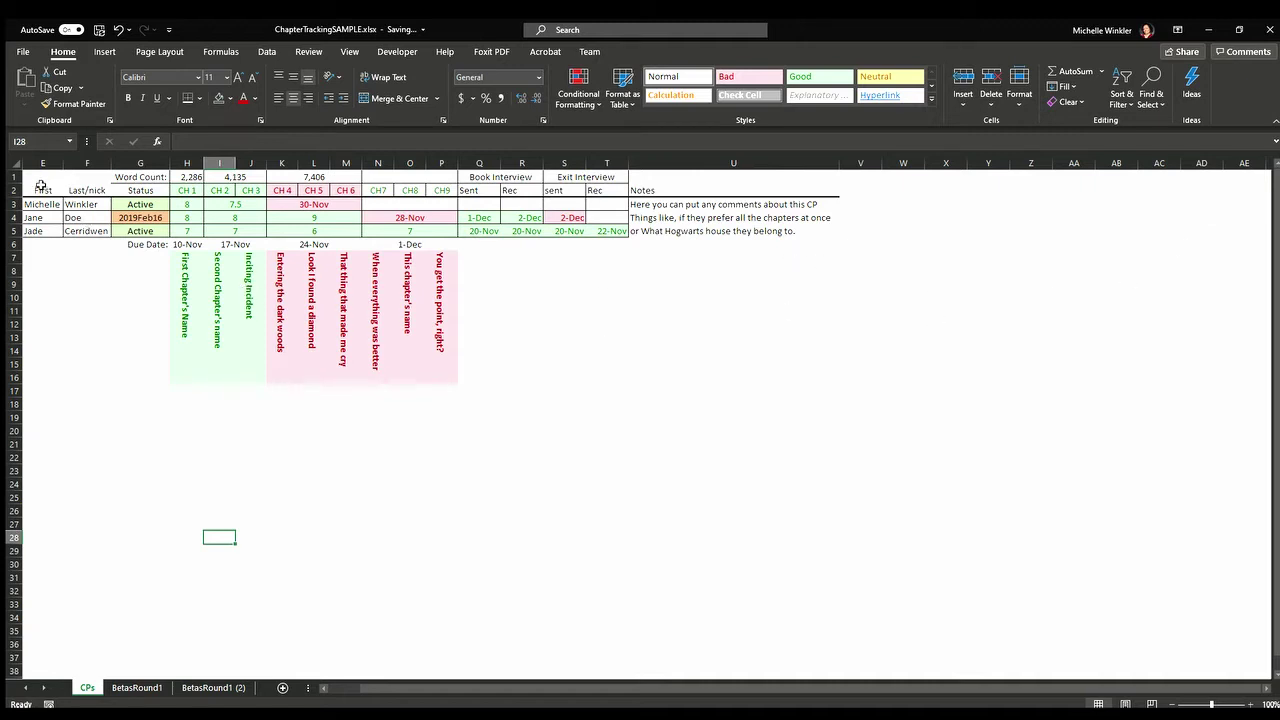
Step: Unhide columns A through D on the CPs sheet and clear the column selection
drag(33, 163, 14, 162)
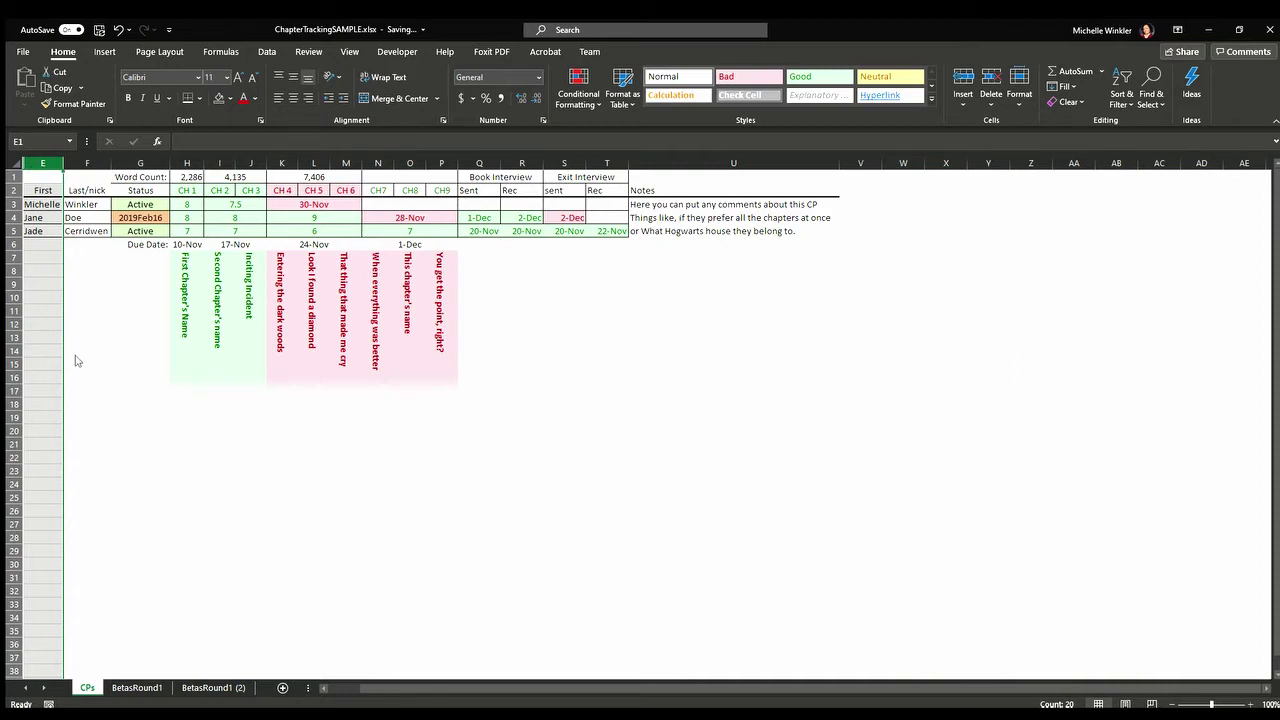
scroll(80, 387, left, 2)
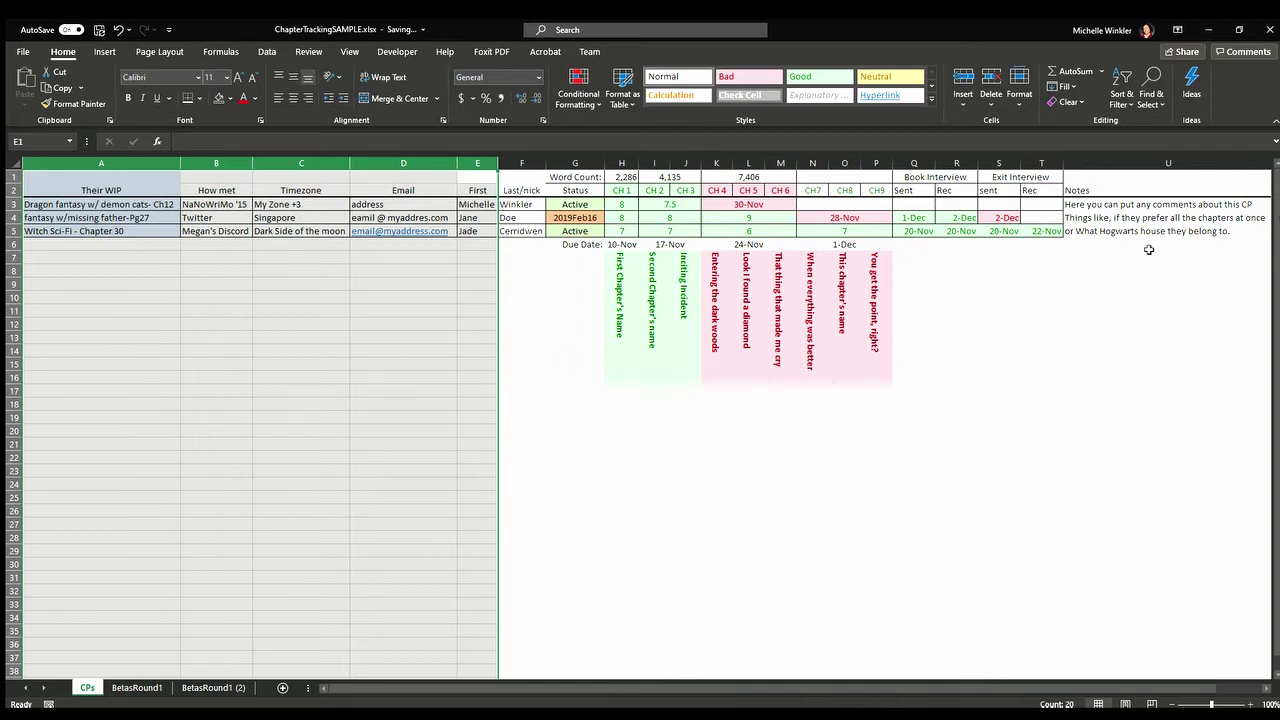
click(569, 286)
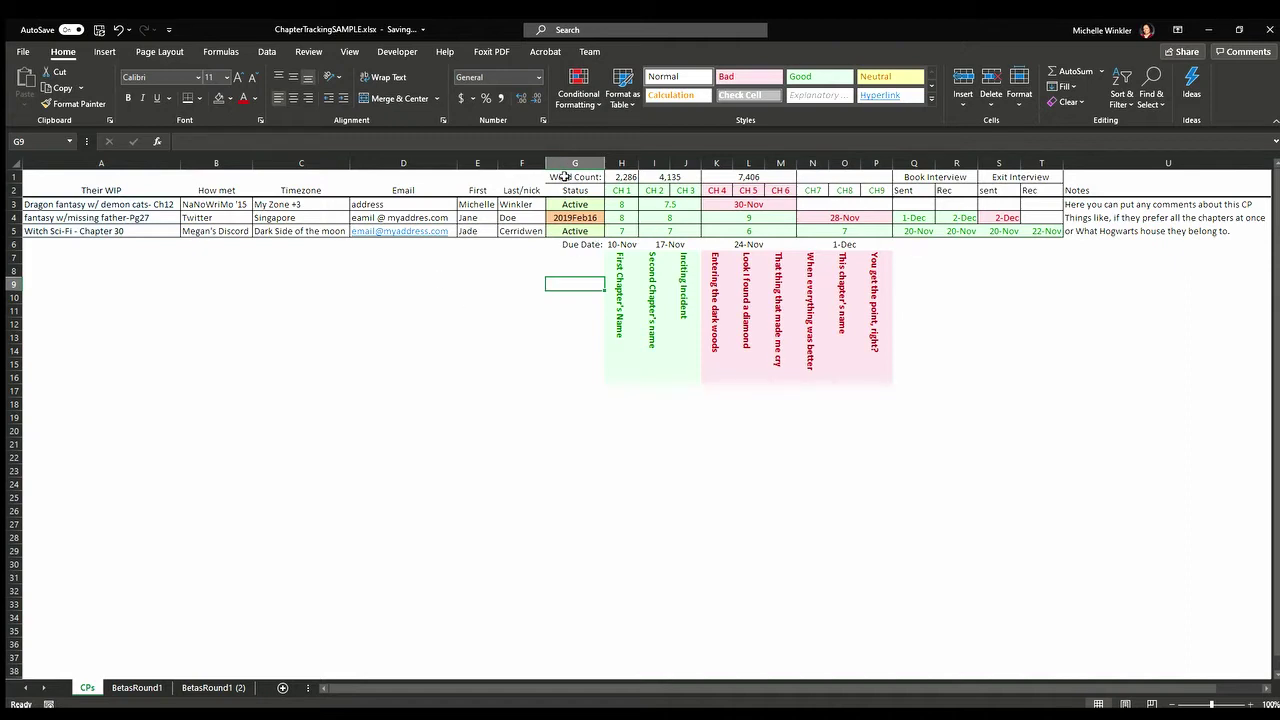
Step: Examine the Word Count label and the status of the Dragon fantasy row
click(567, 176)
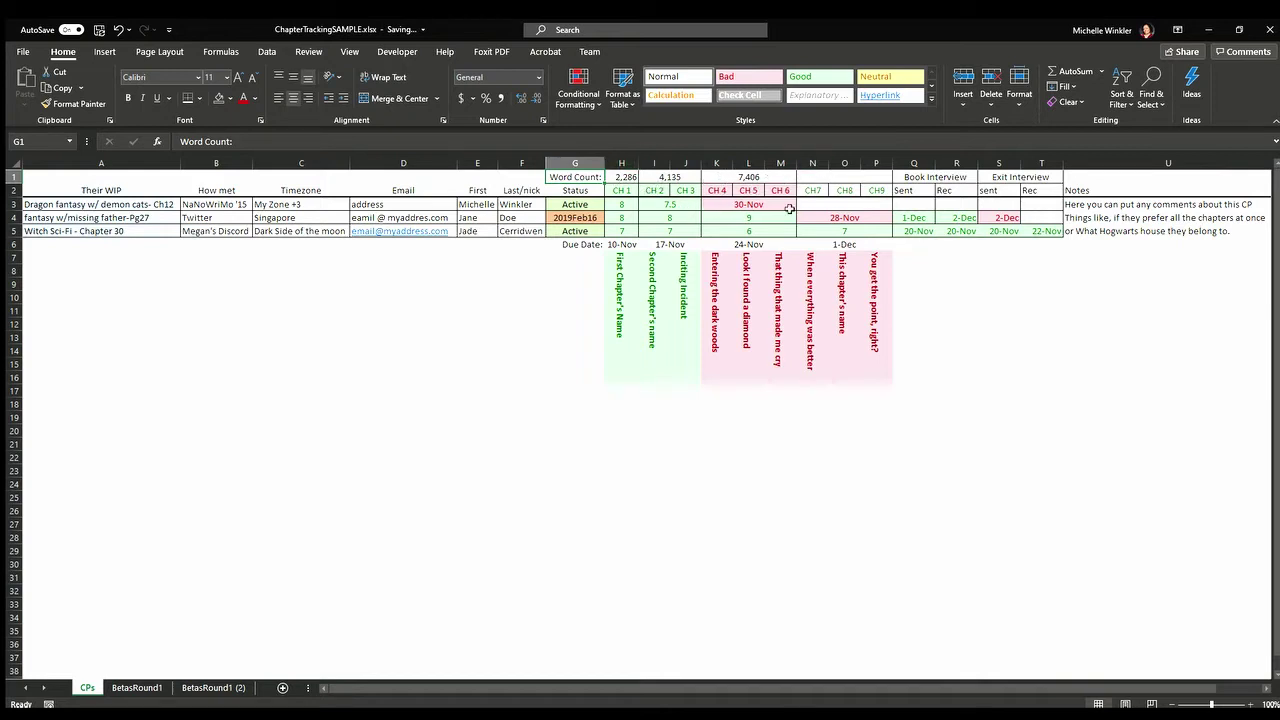
click(554, 204)
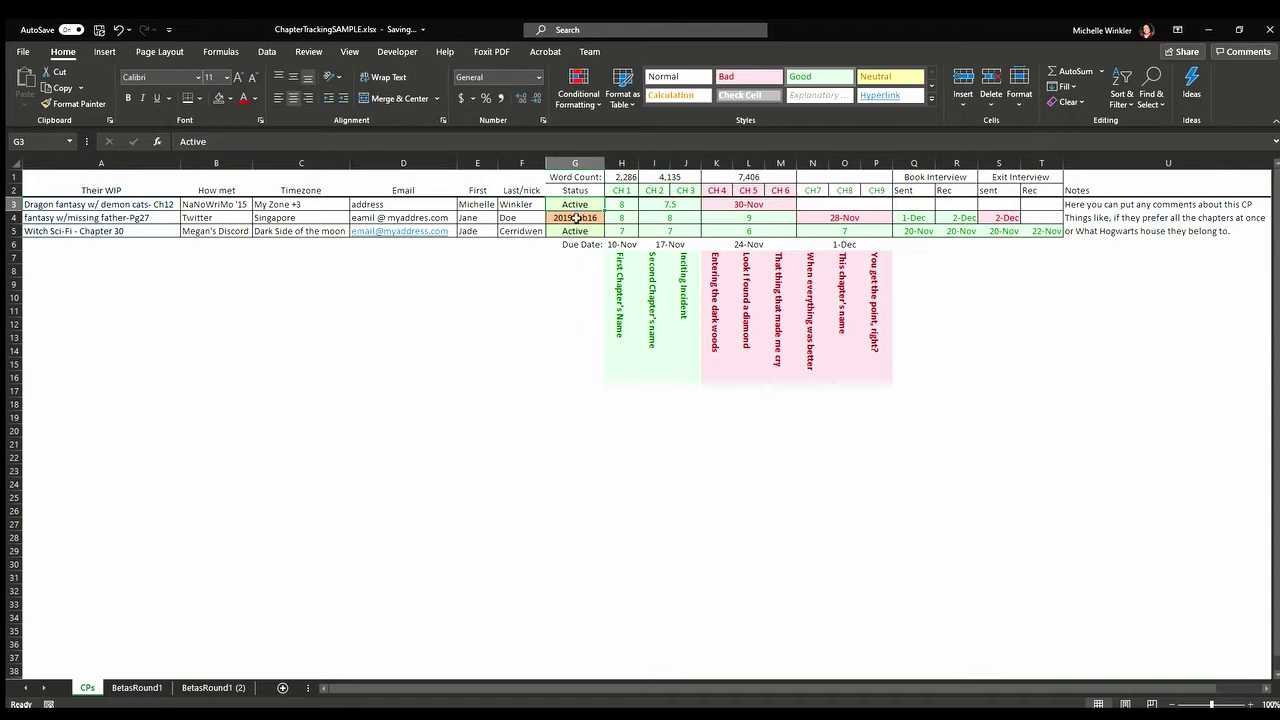
Step: Attach the comment "Joined Military" to the Status cell of the "fantasy w/missing father" row
click(576, 218)
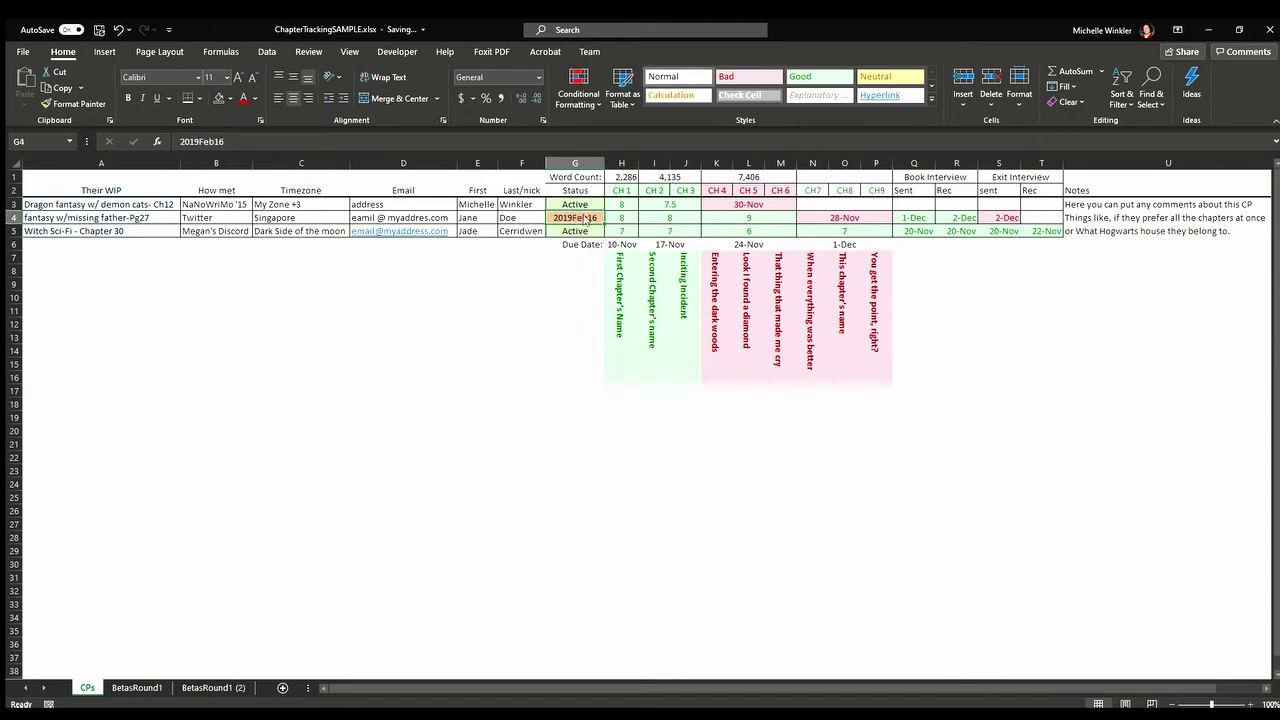
right_click(585, 217)
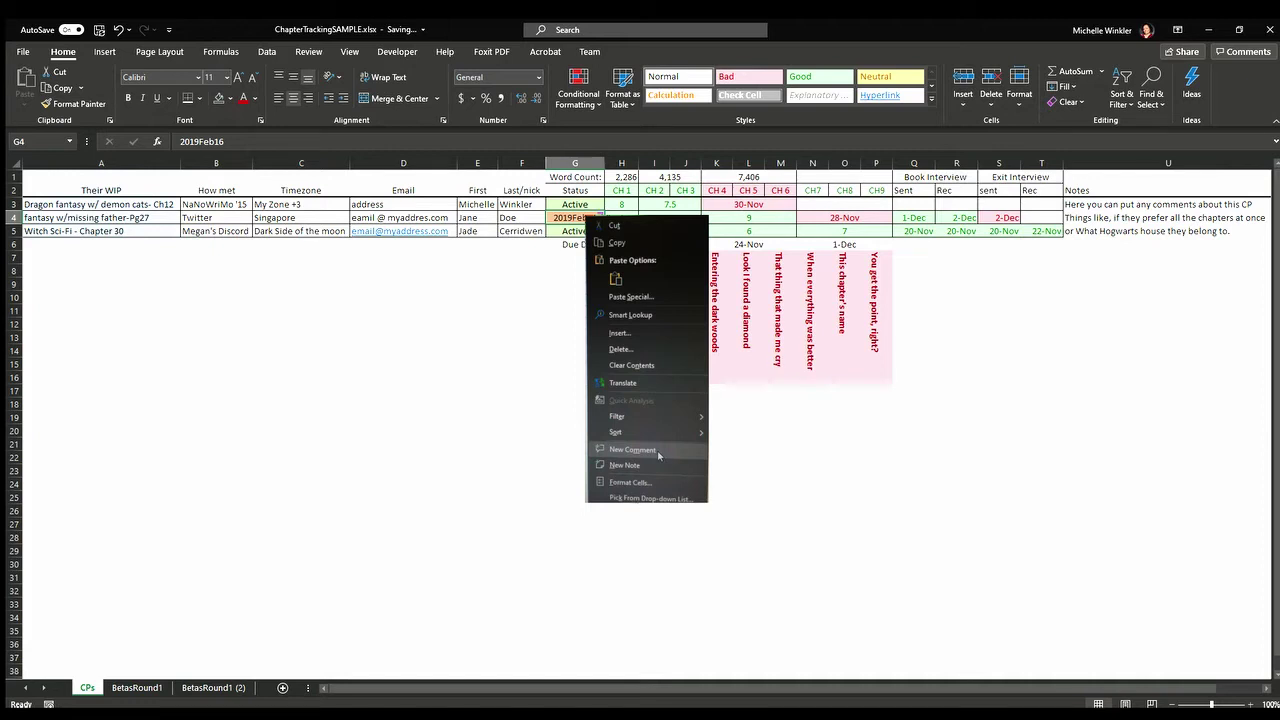
click(633, 450)
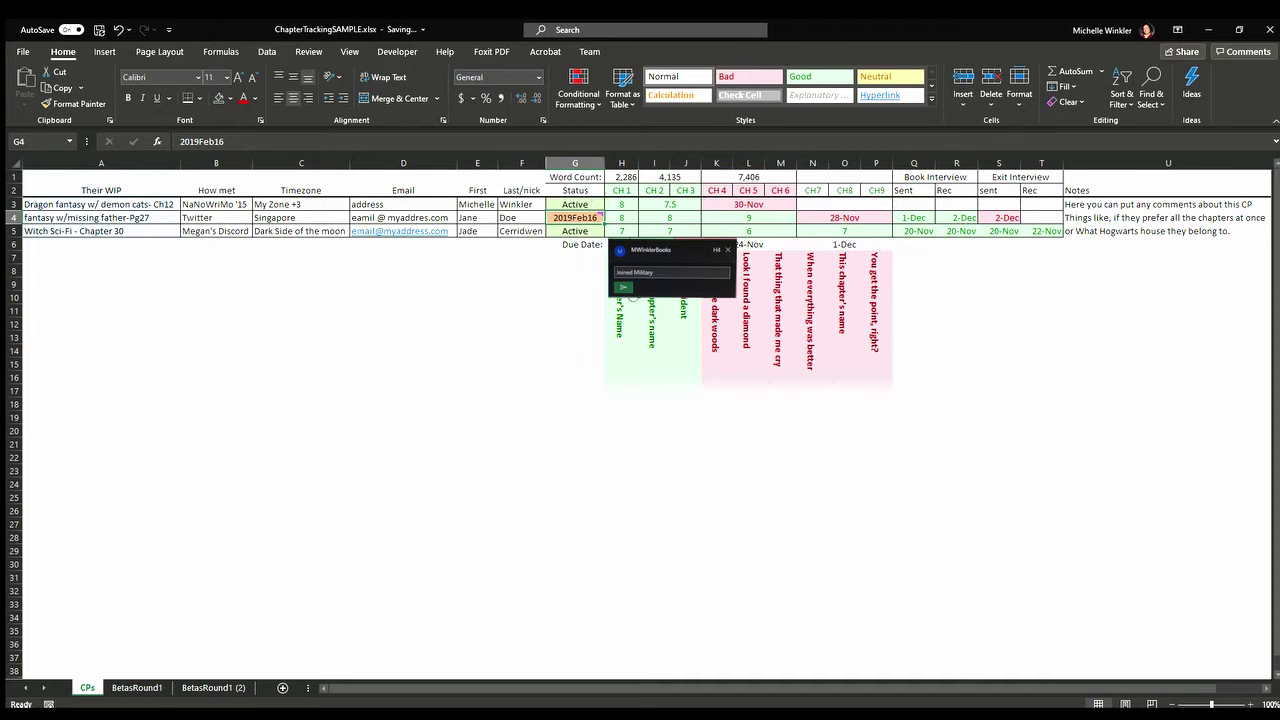
click(622, 287)
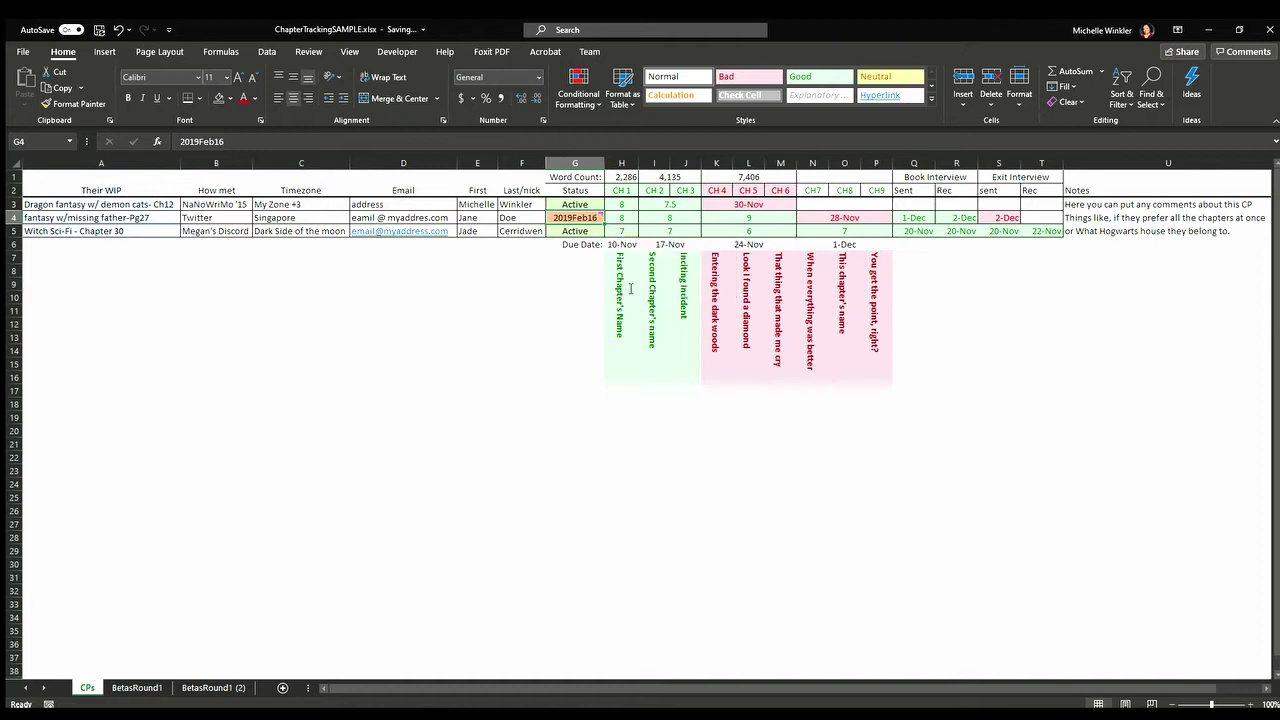
click(554, 312)
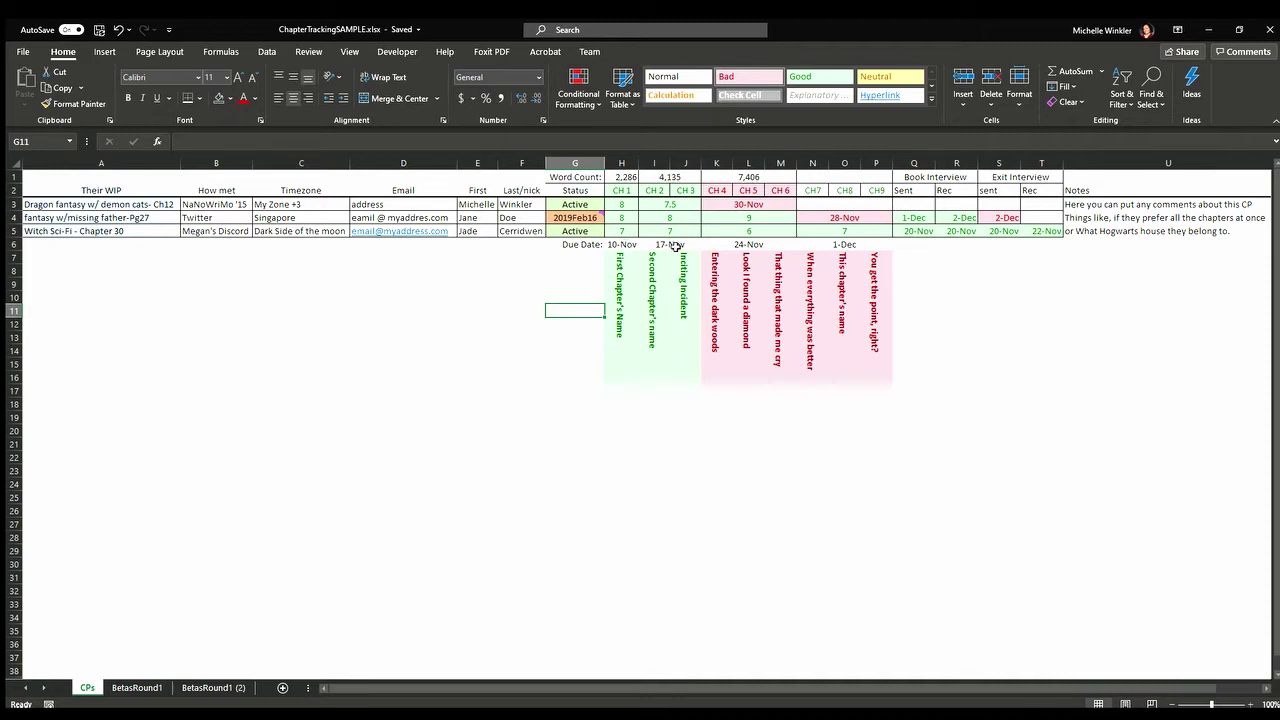
Step: Check the due date set for chapter 1
click(620, 245)
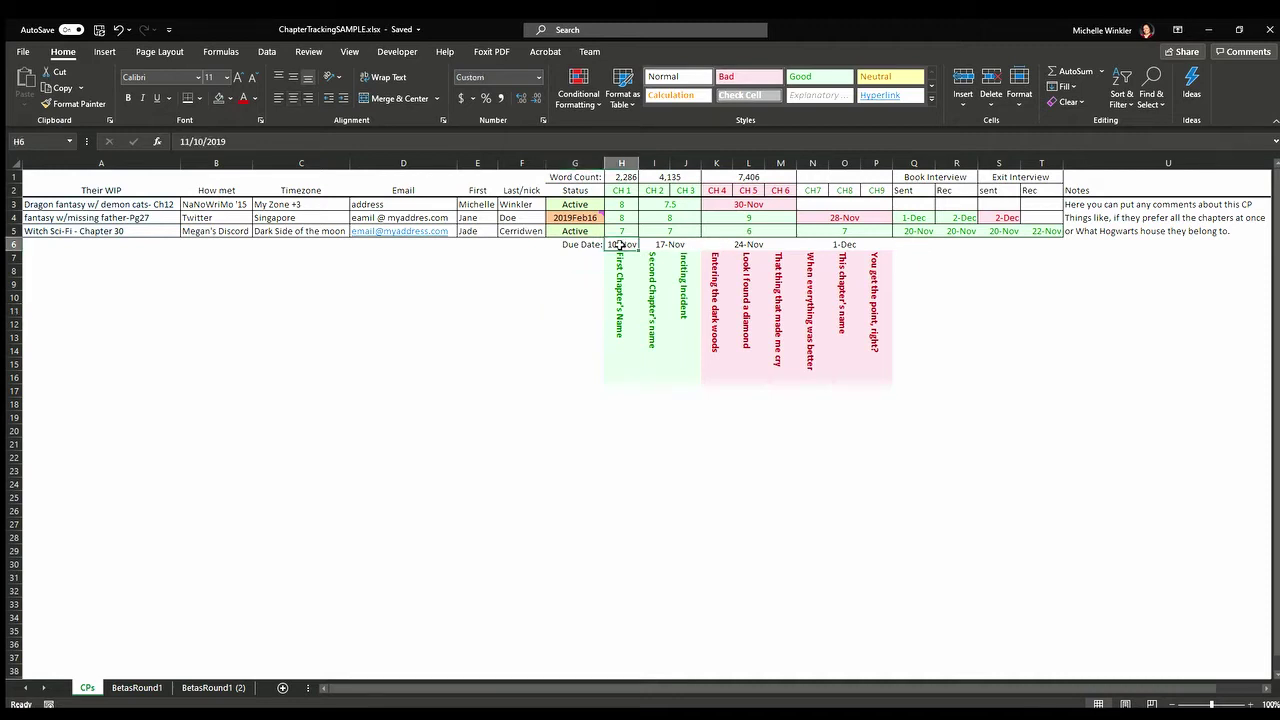
click(367, 324)
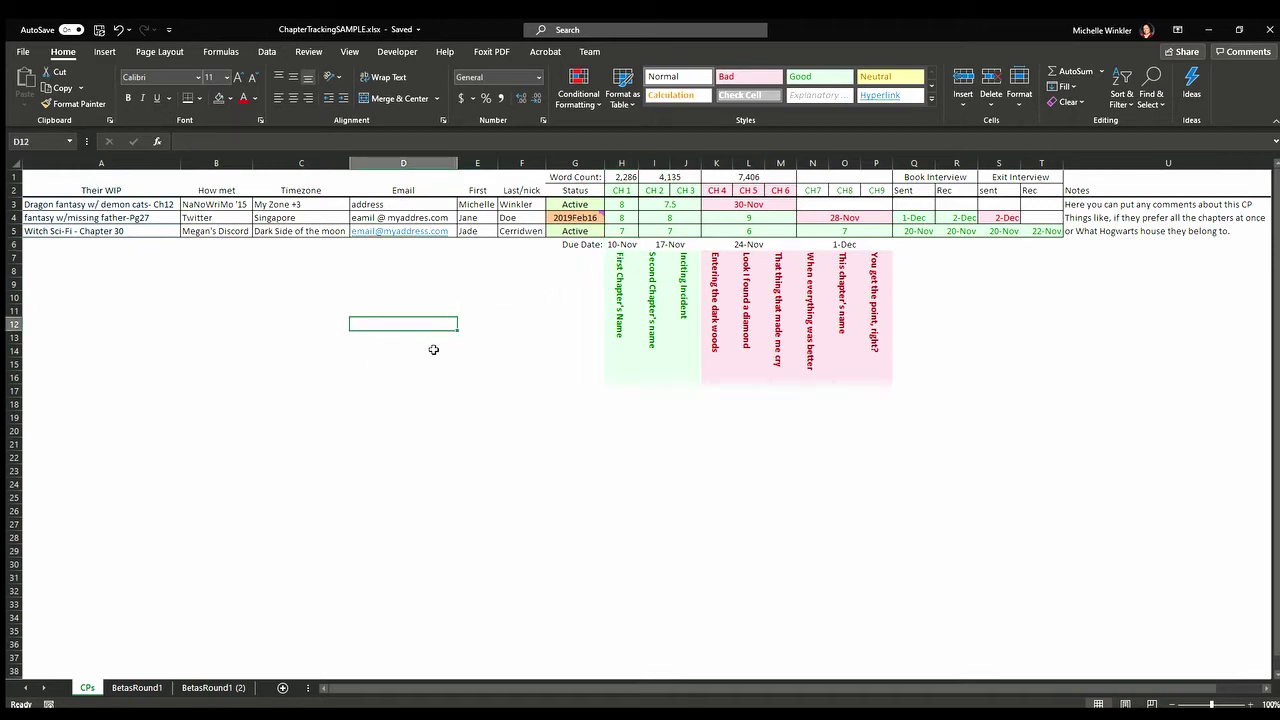
Step: Enter a sample file name in cell D12 combining DOTA, CH4_6, the partner's first name and 10Nov, and clear the cell again
text(DOT)
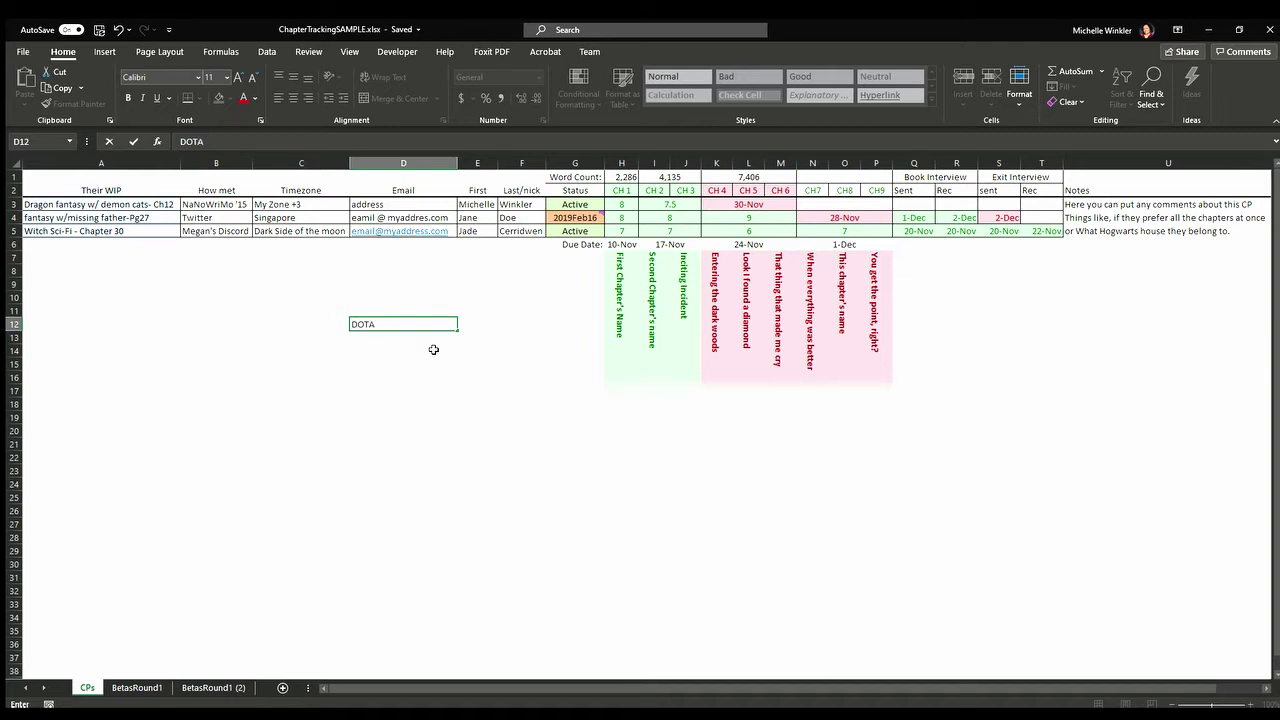
text(A)
key(Tab)
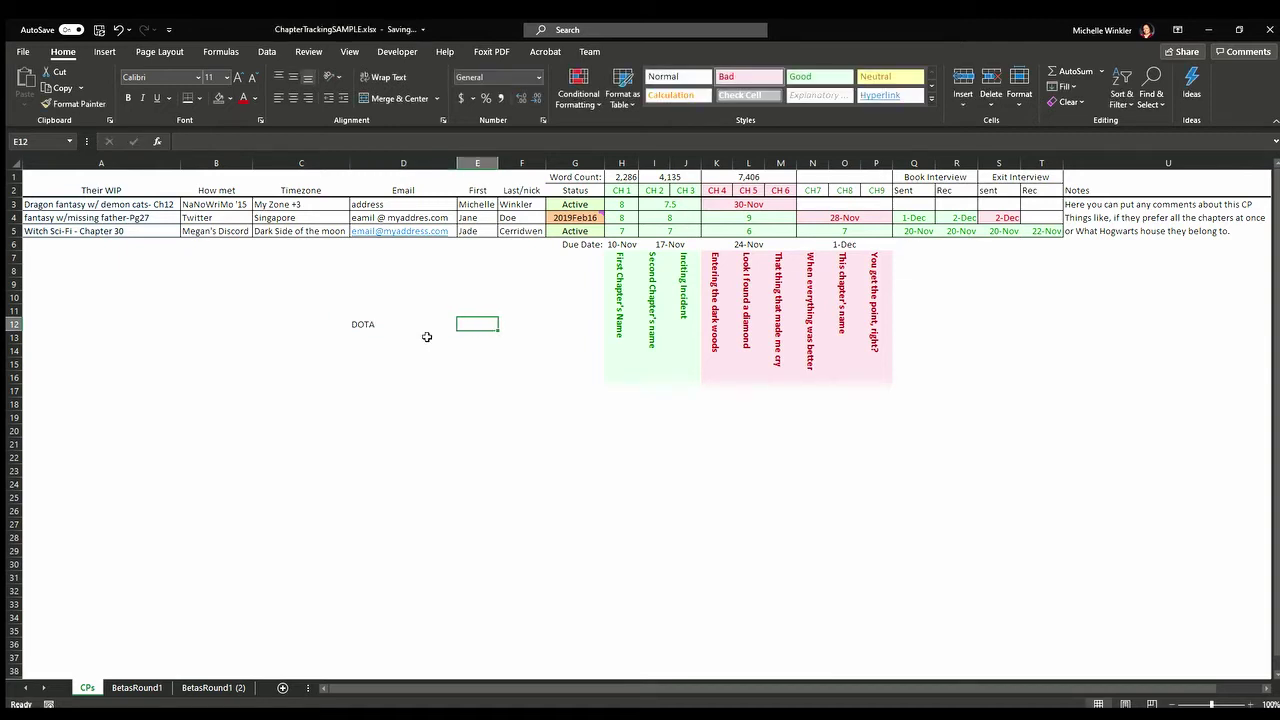
double_click(421, 328)
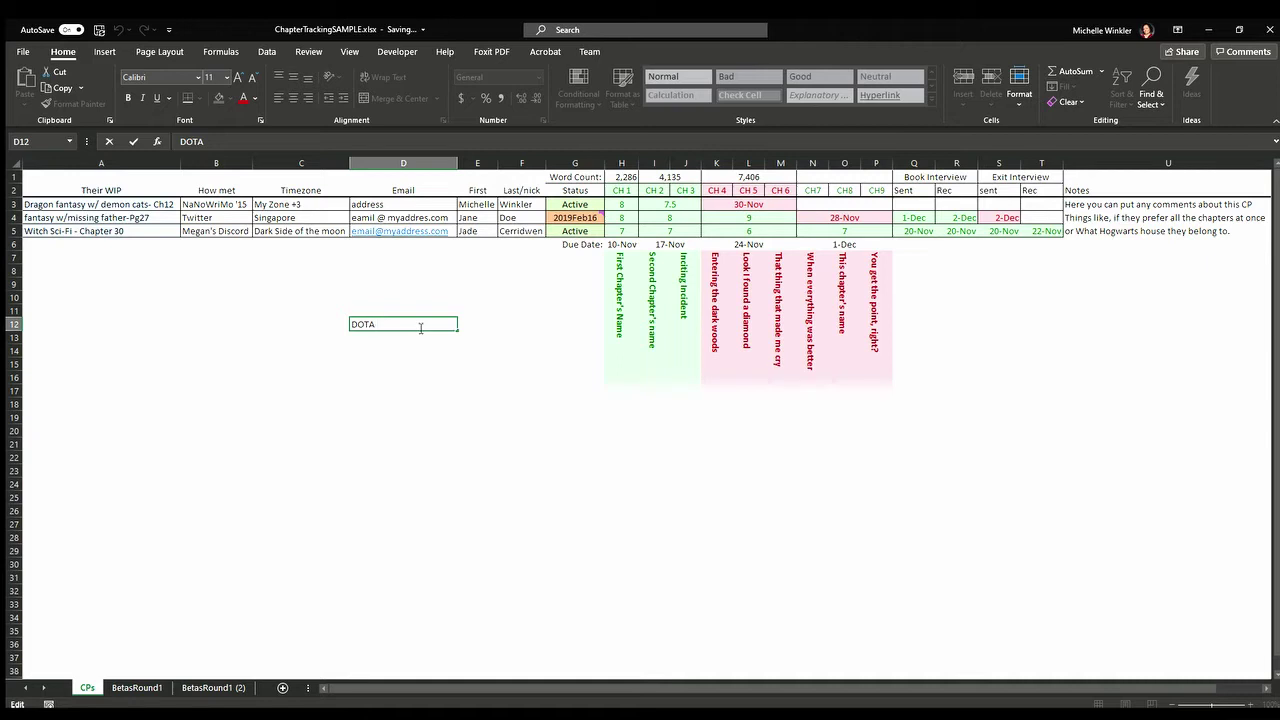
text(CH4_6Jade10Nov)
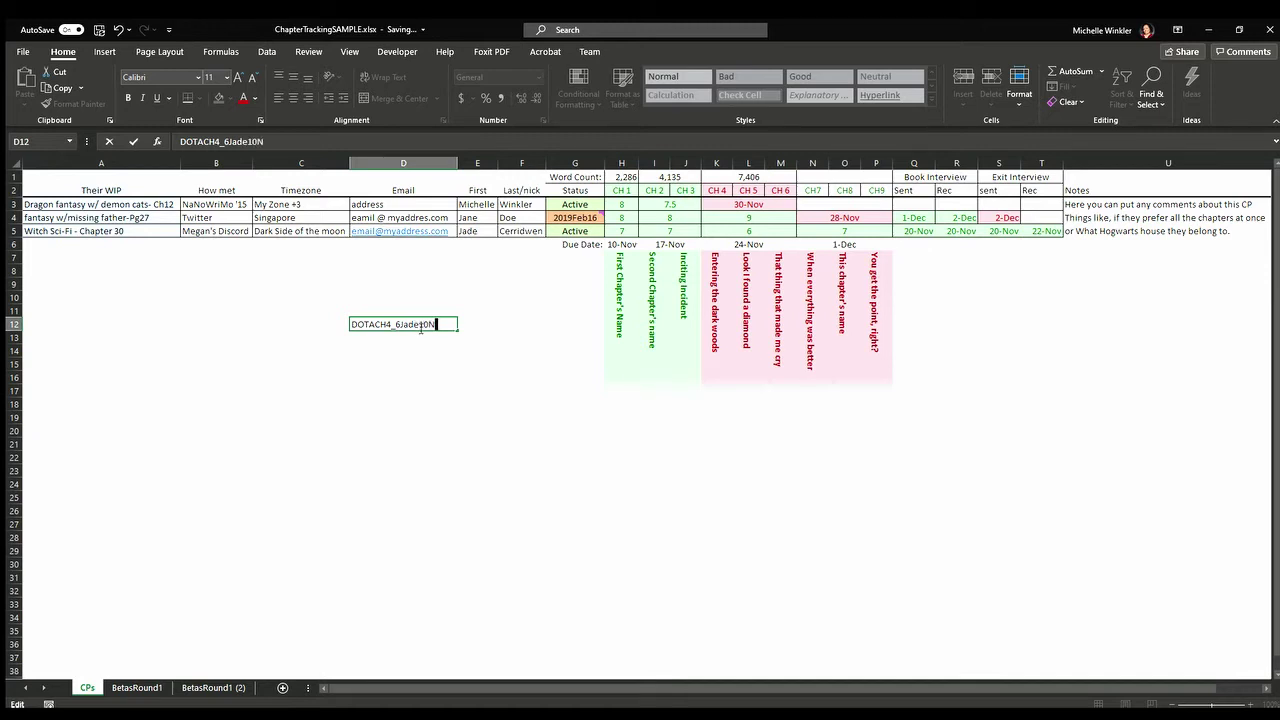
key(Return)
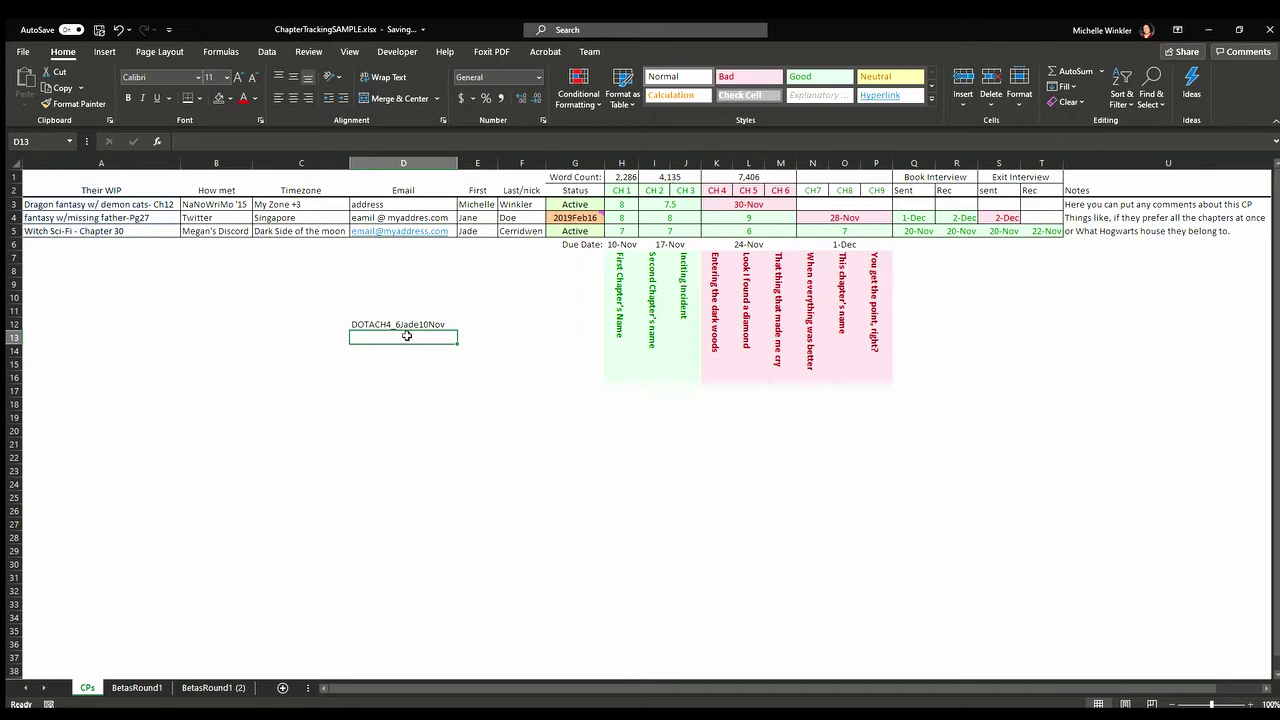
click(420, 329)
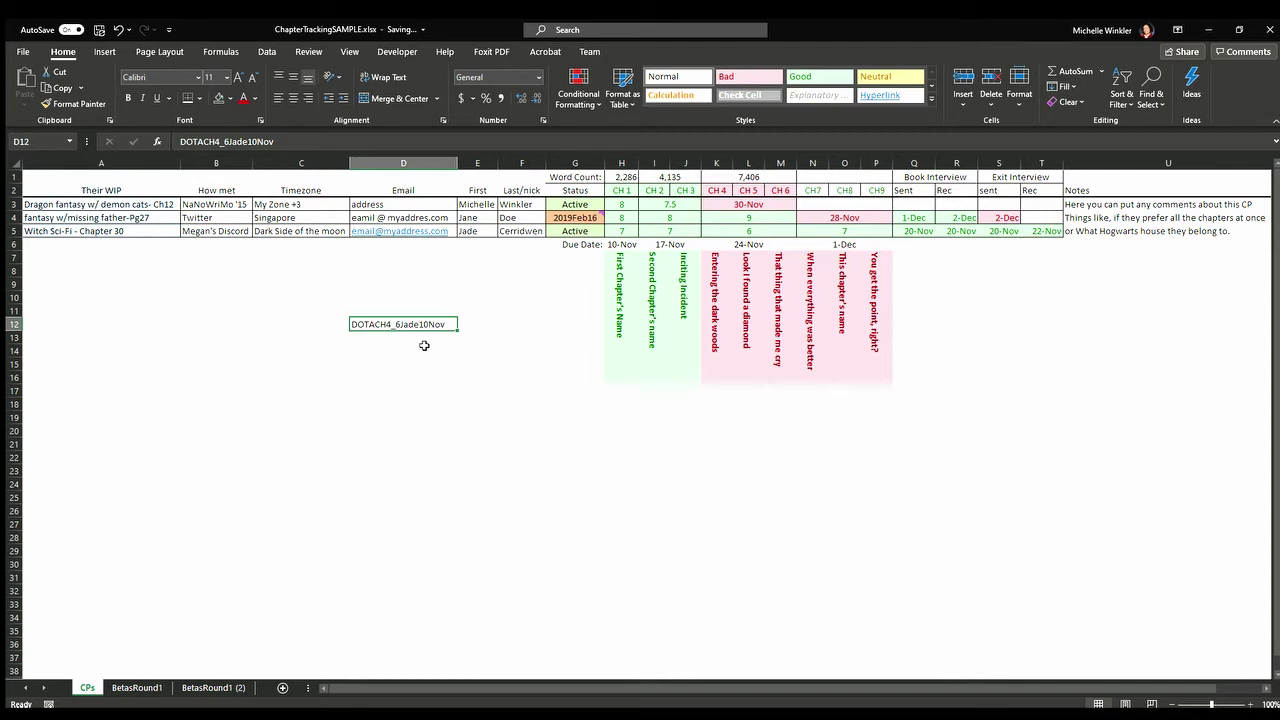
key(Delete)
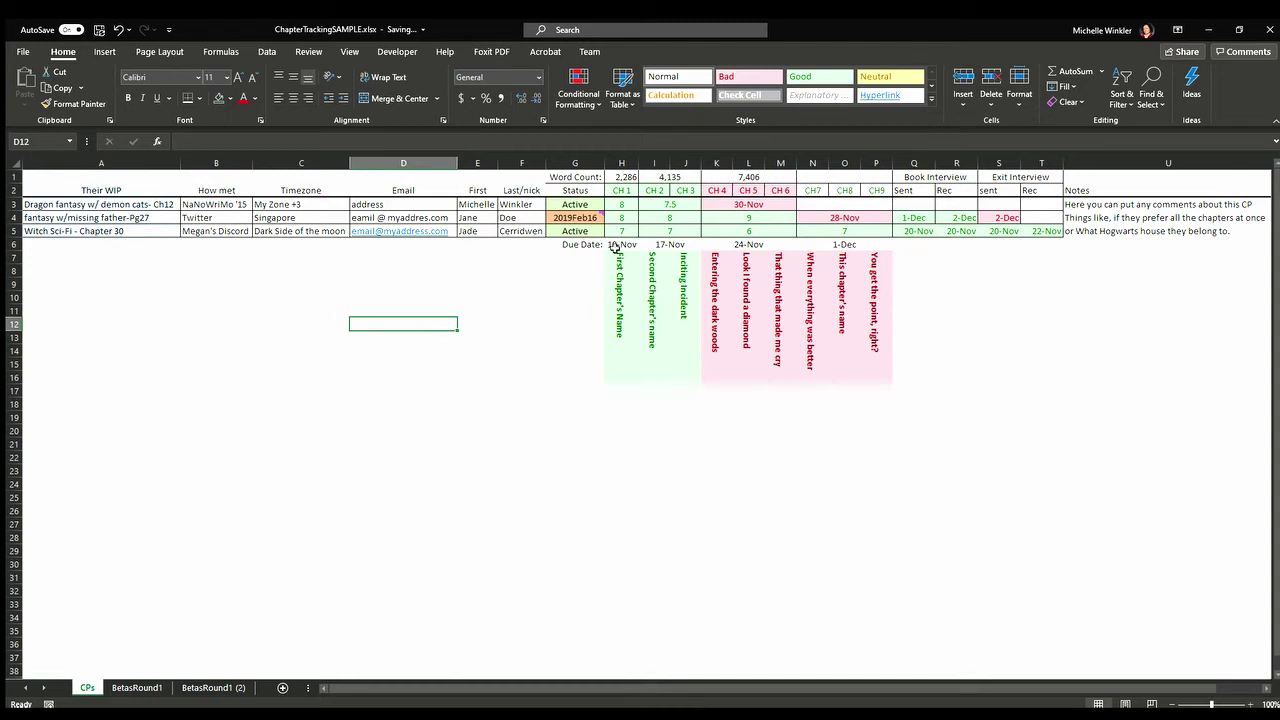
Step: Apply the Good style to the Dragon fantasy row's merged CH 4 to CH 6 cell and enter 8 as its value
click(621, 312)
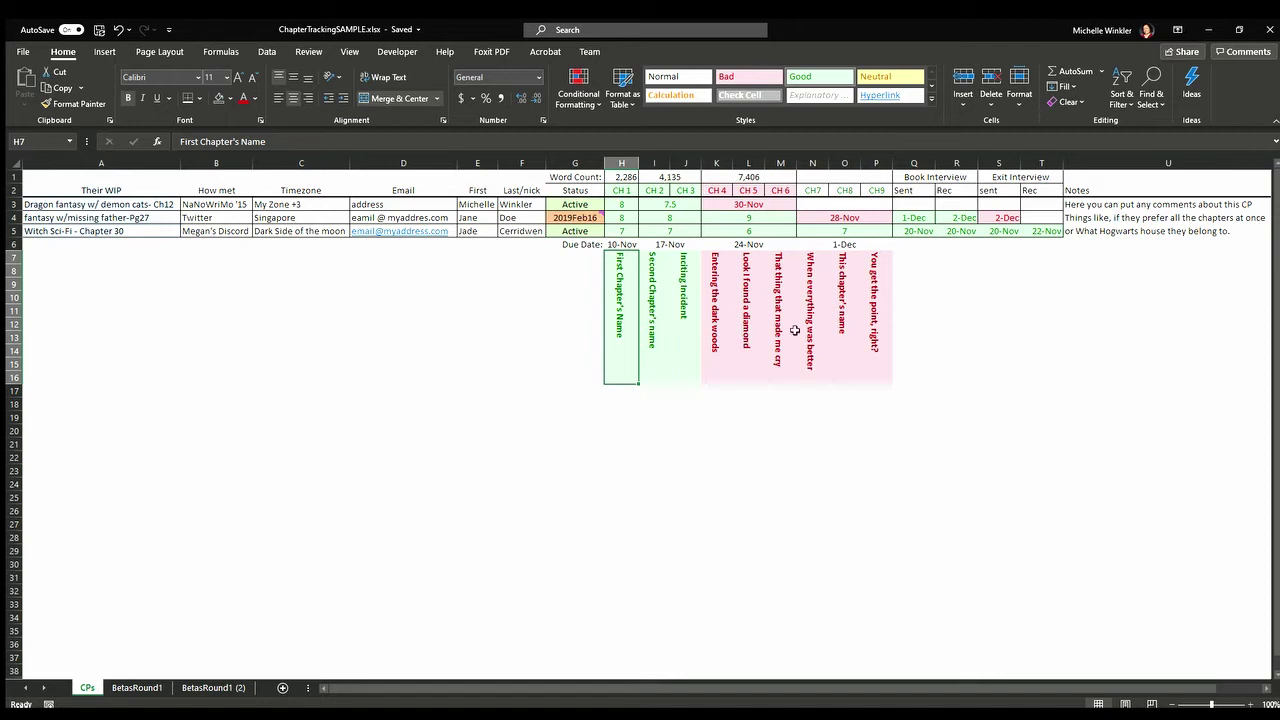
click(742, 324)
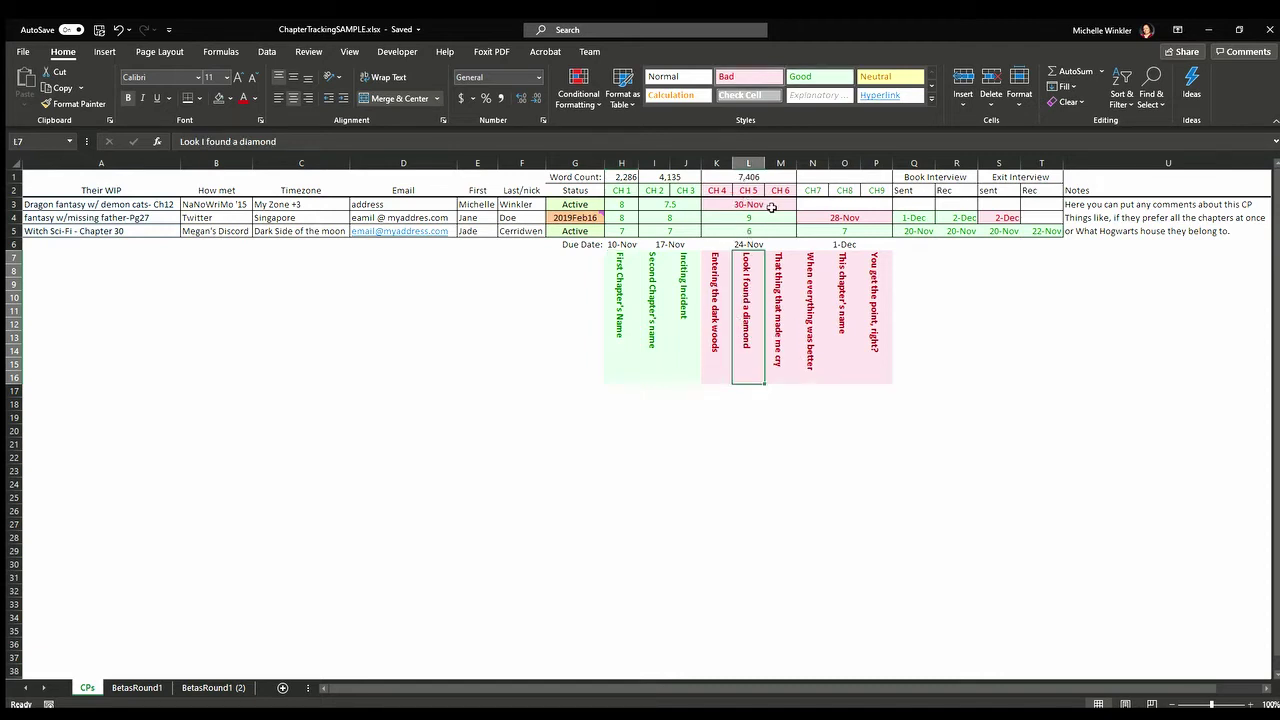
click(750, 205)
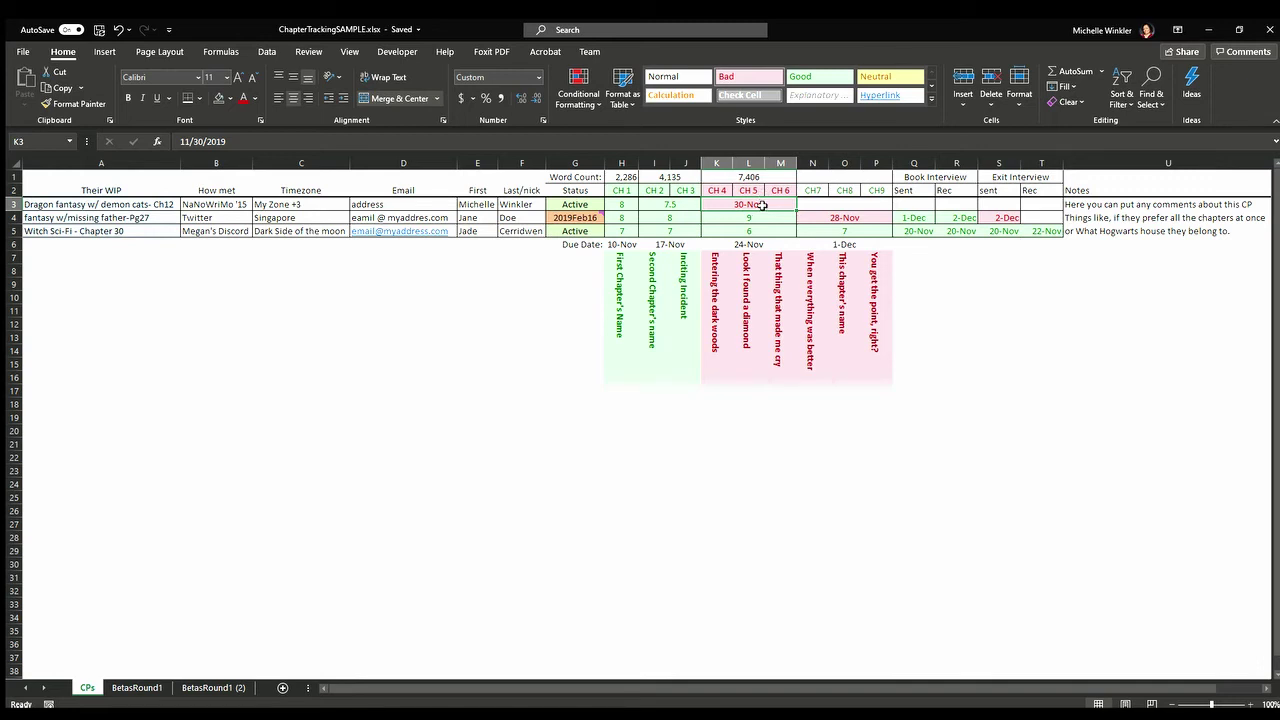
click(818, 76)
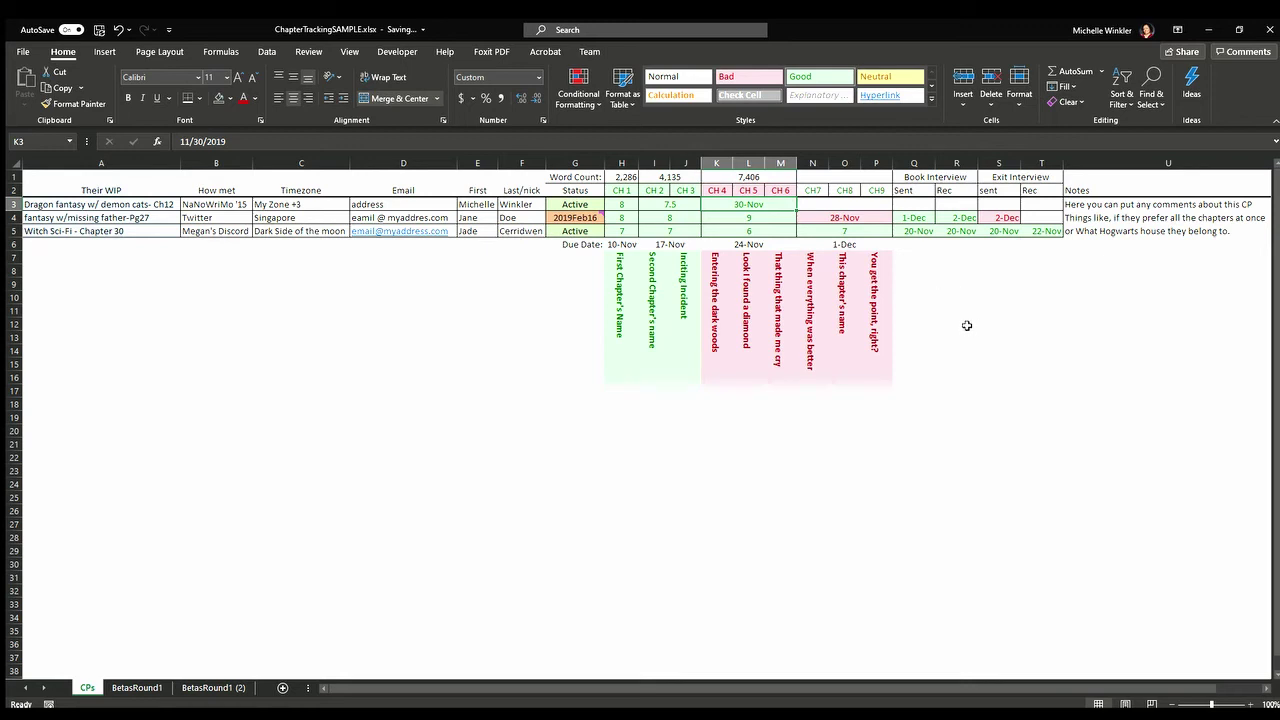
key(BackSpace)
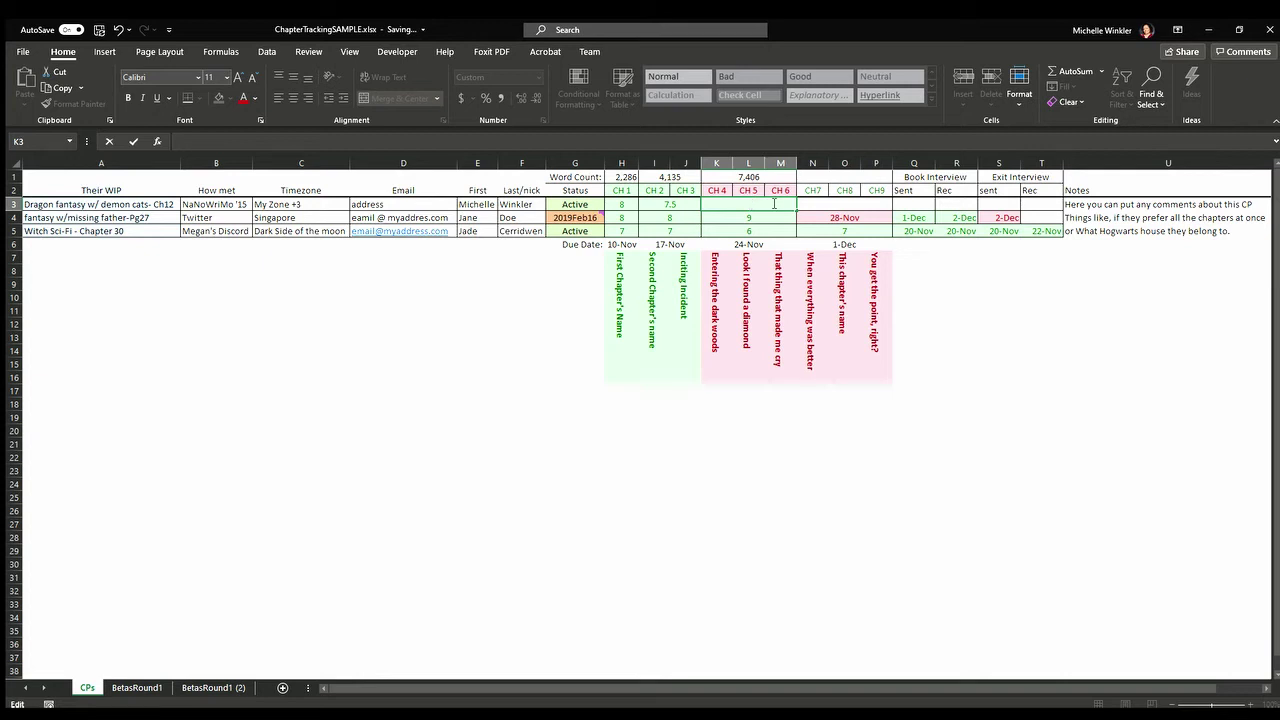
text(8)
key(Tab)
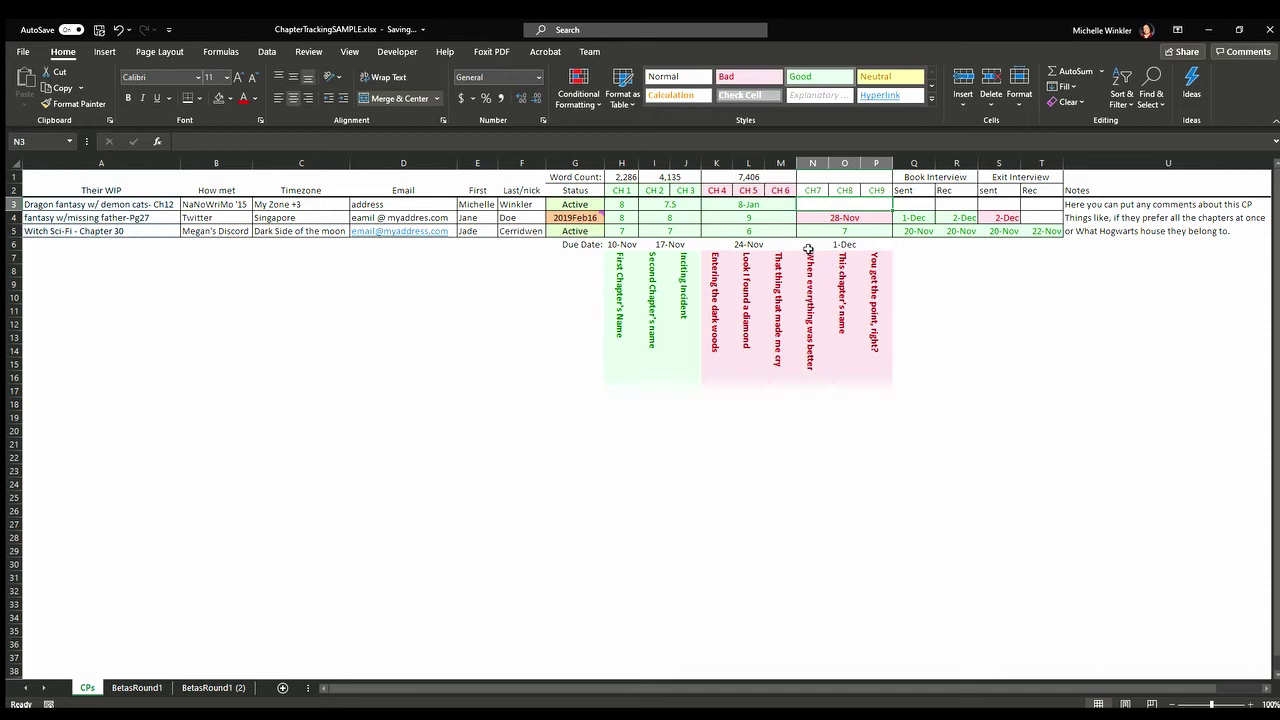
Step: Change the number format of the Dragon fantasy row's CH 4 to CH 6 cell to Text
click(766, 207)
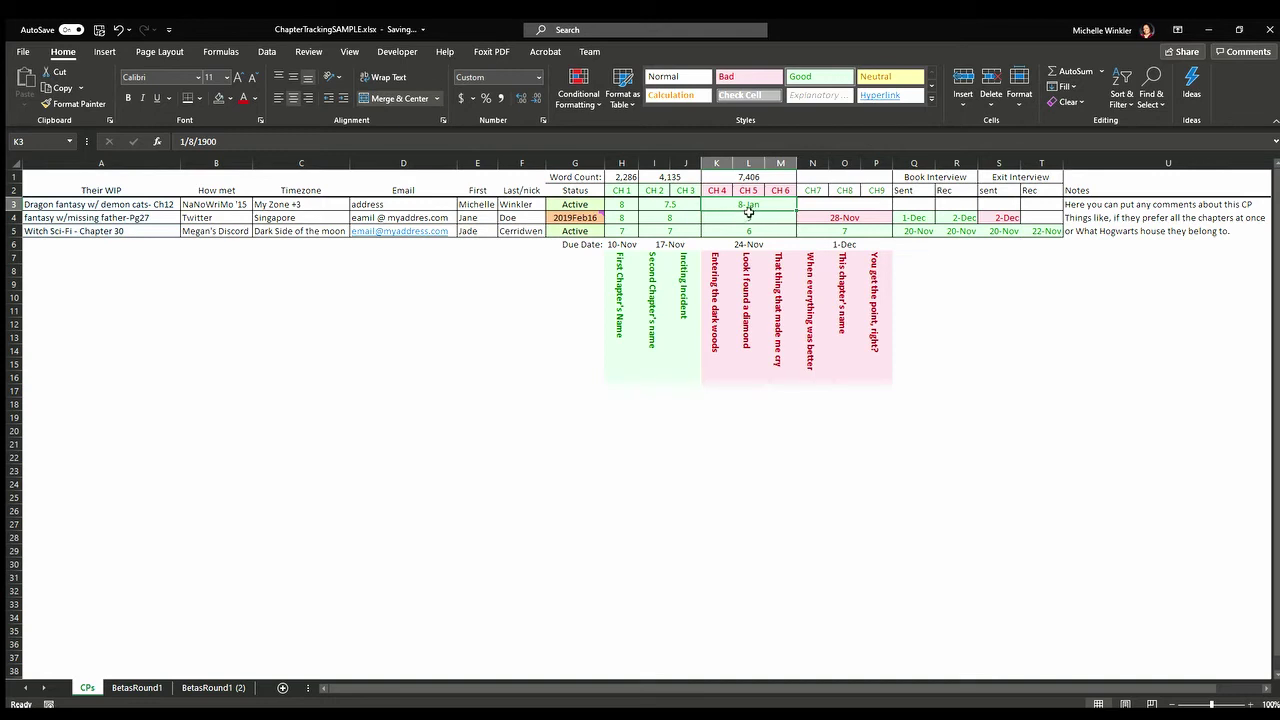
click(537, 77)
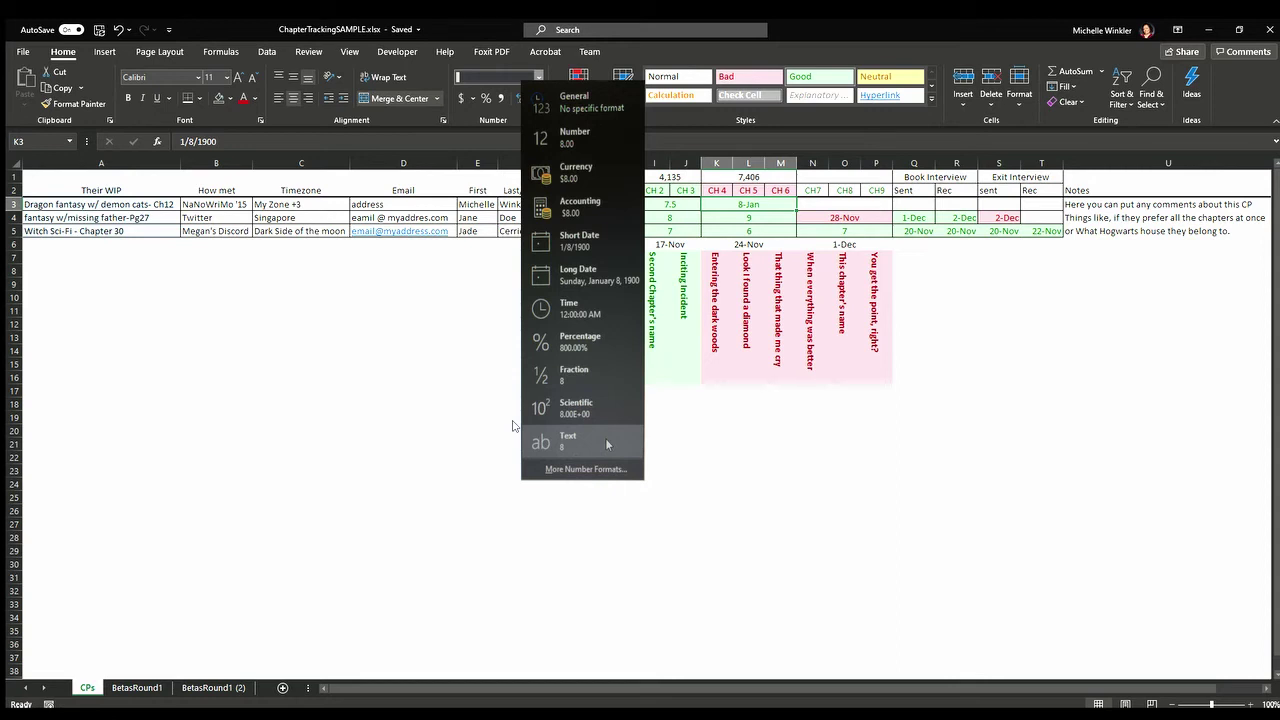
click(605, 438)
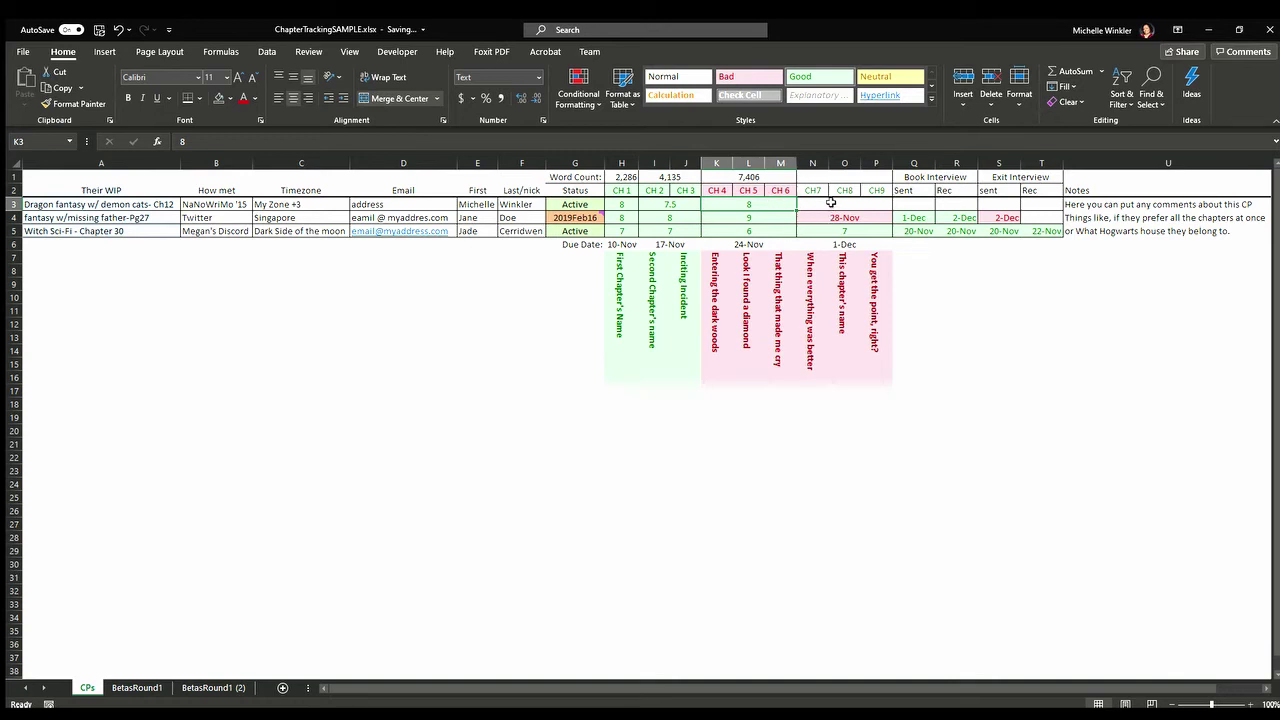
Step: Apply the Good style to the CH 4, CH 5 and CH 6 headers and to their three chapter names below
drag(779, 190, 718, 190)
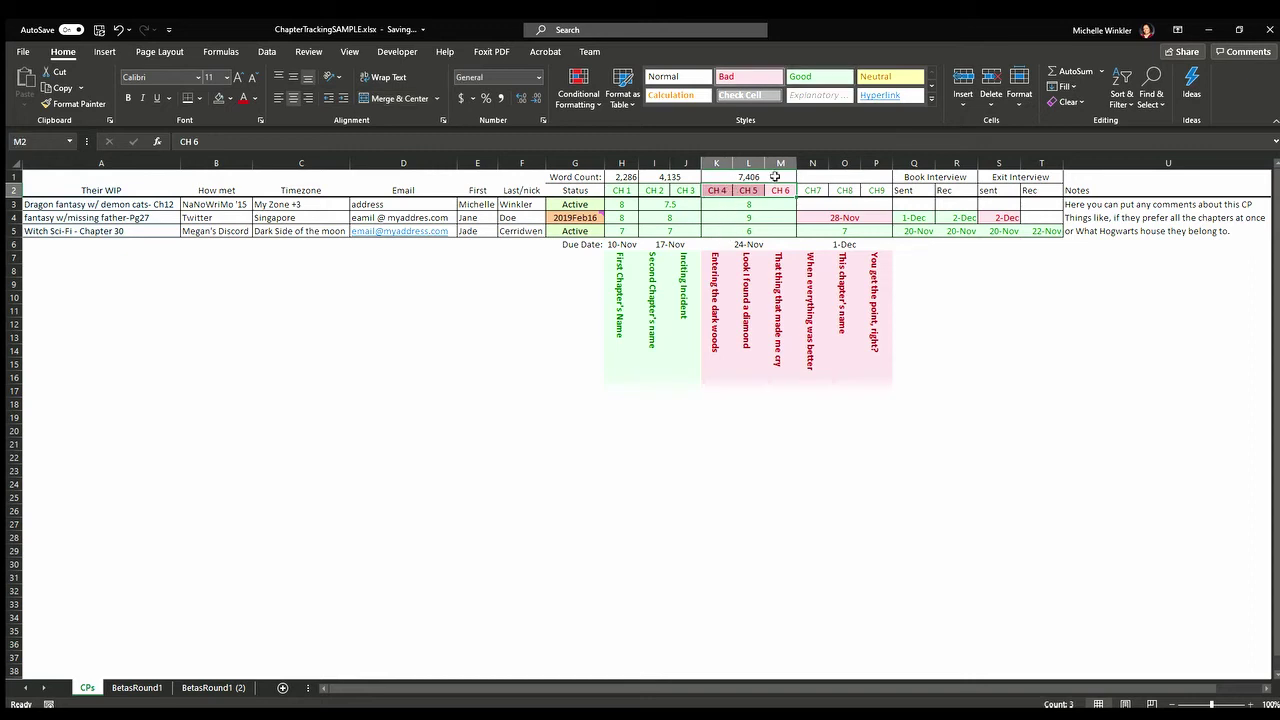
click(812, 77)
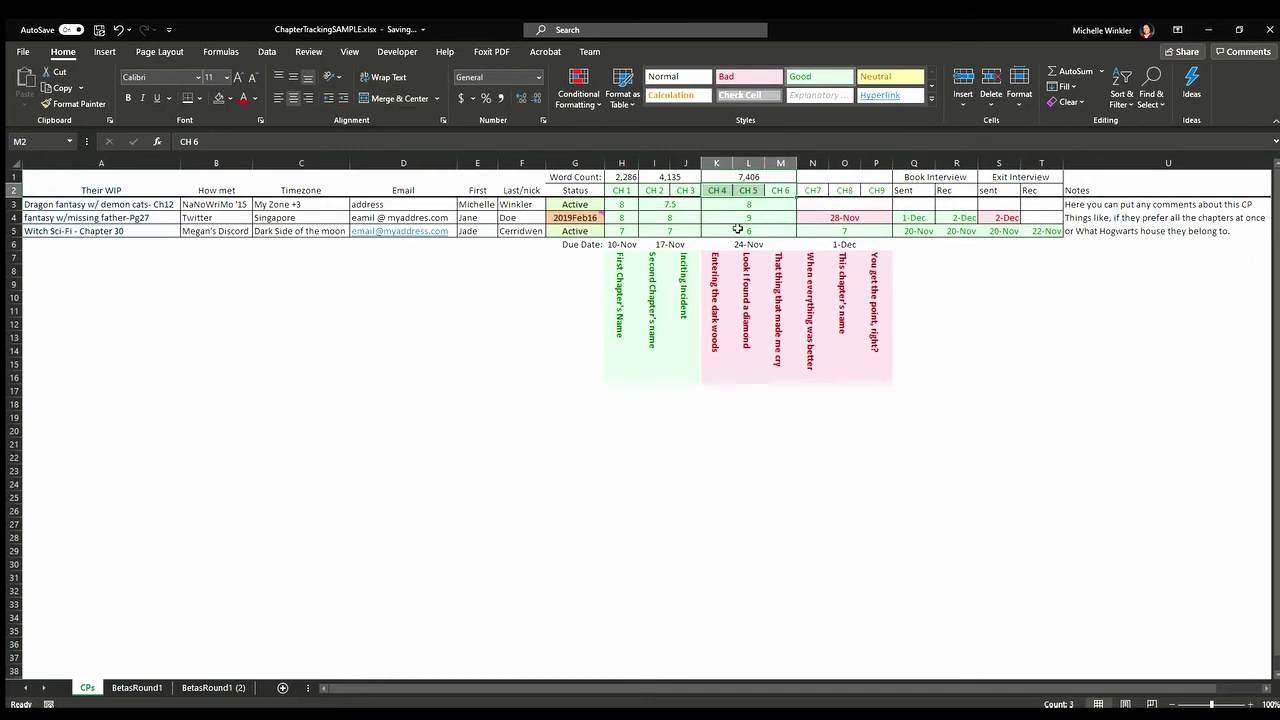
drag(774, 298, 719, 298)
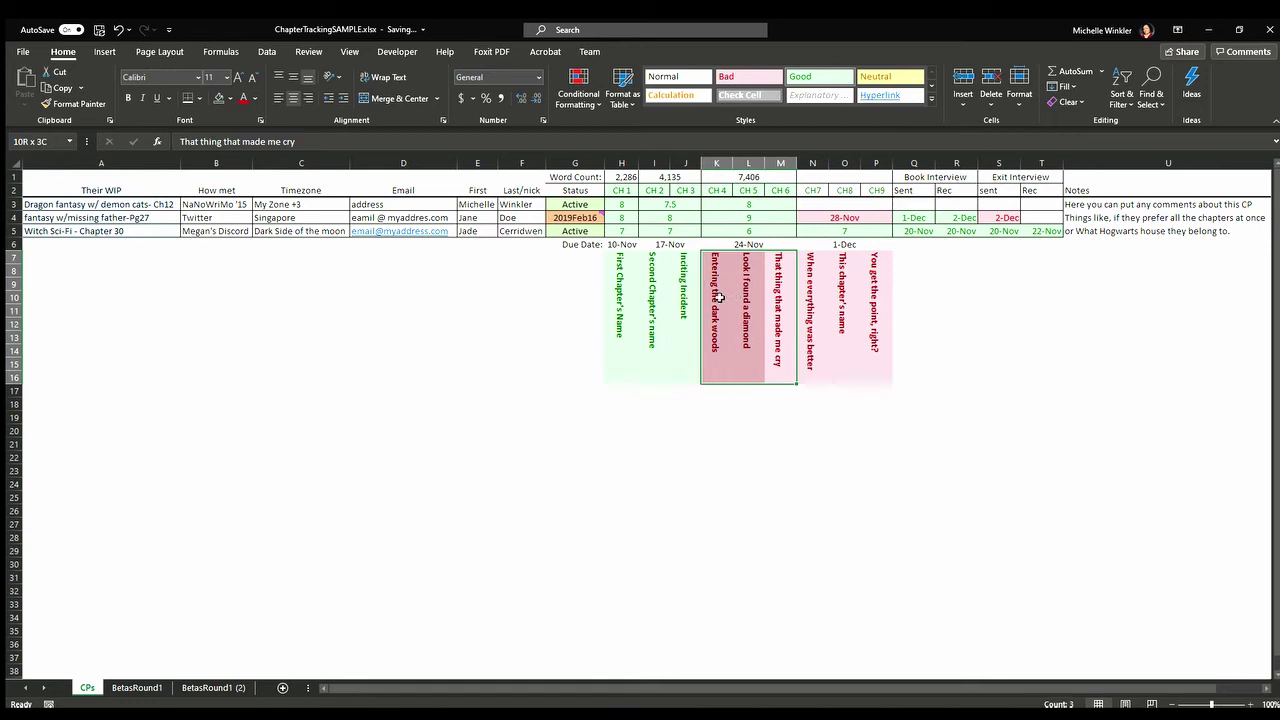
click(812, 77)
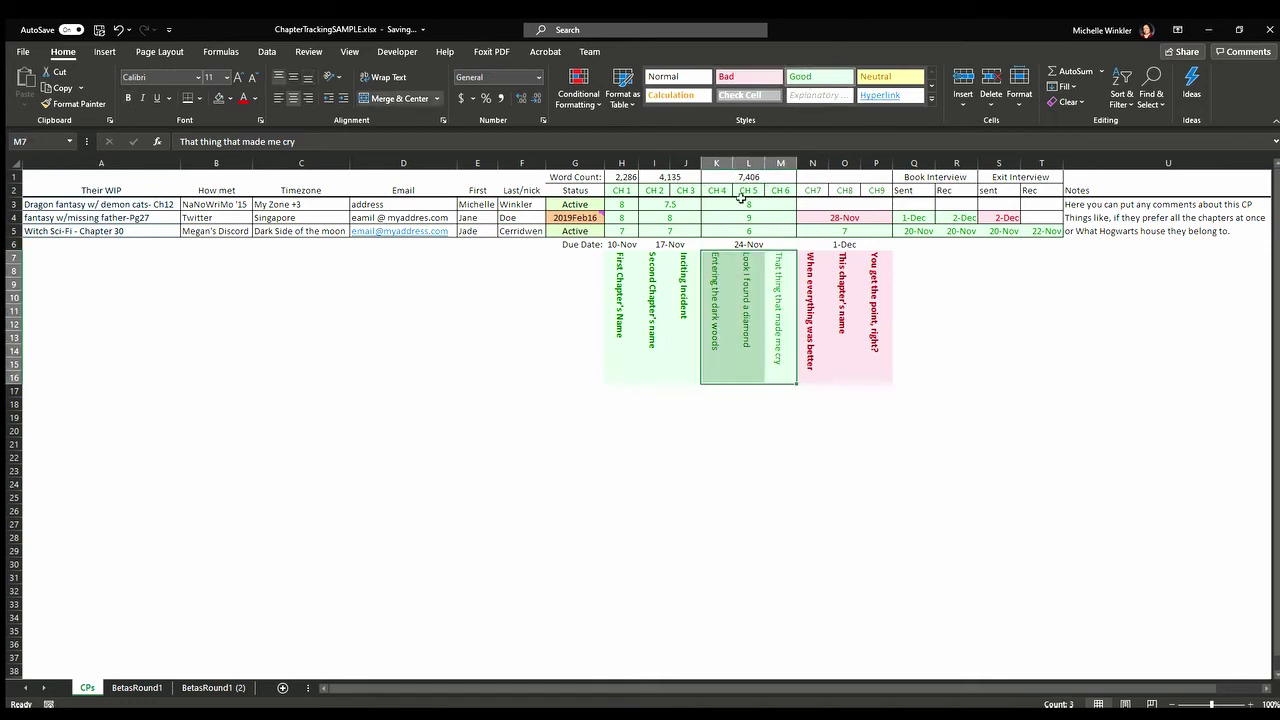
click(686, 458)
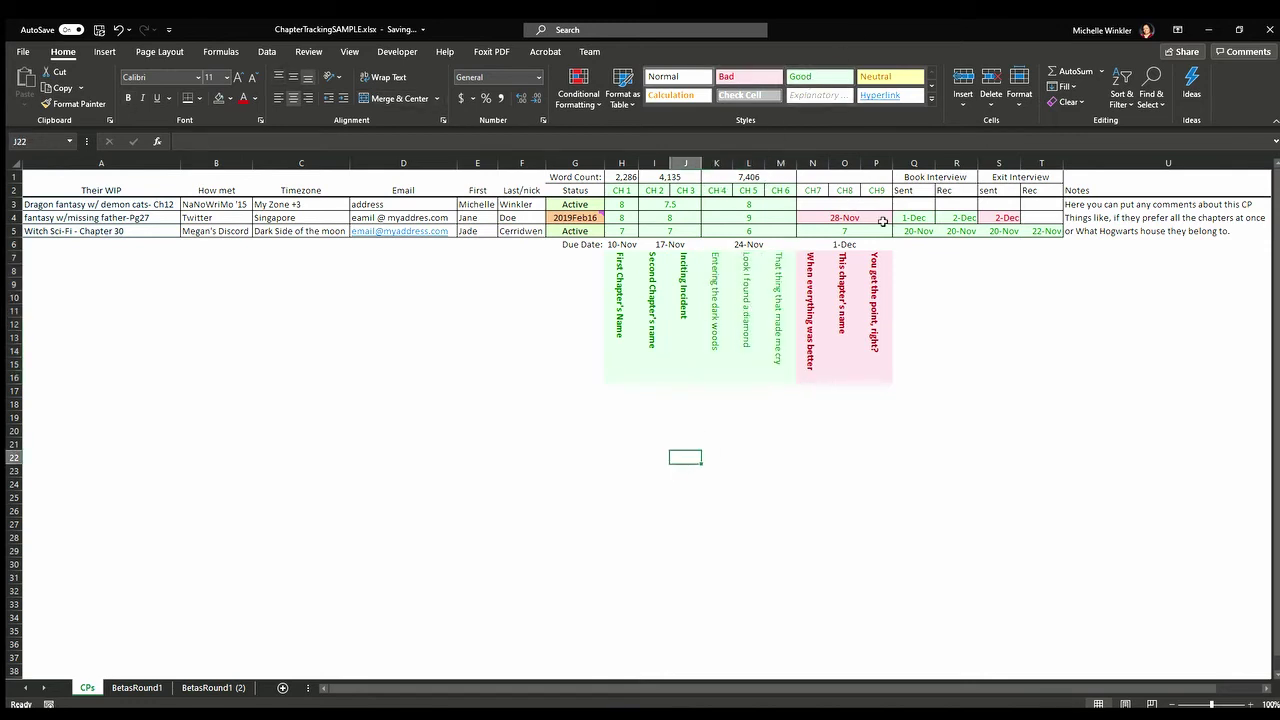
Step: Copy the formatting of the "Inciting Incident" chapter name onto the three chapter names for CH 4 to CH 6
click(690, 288)
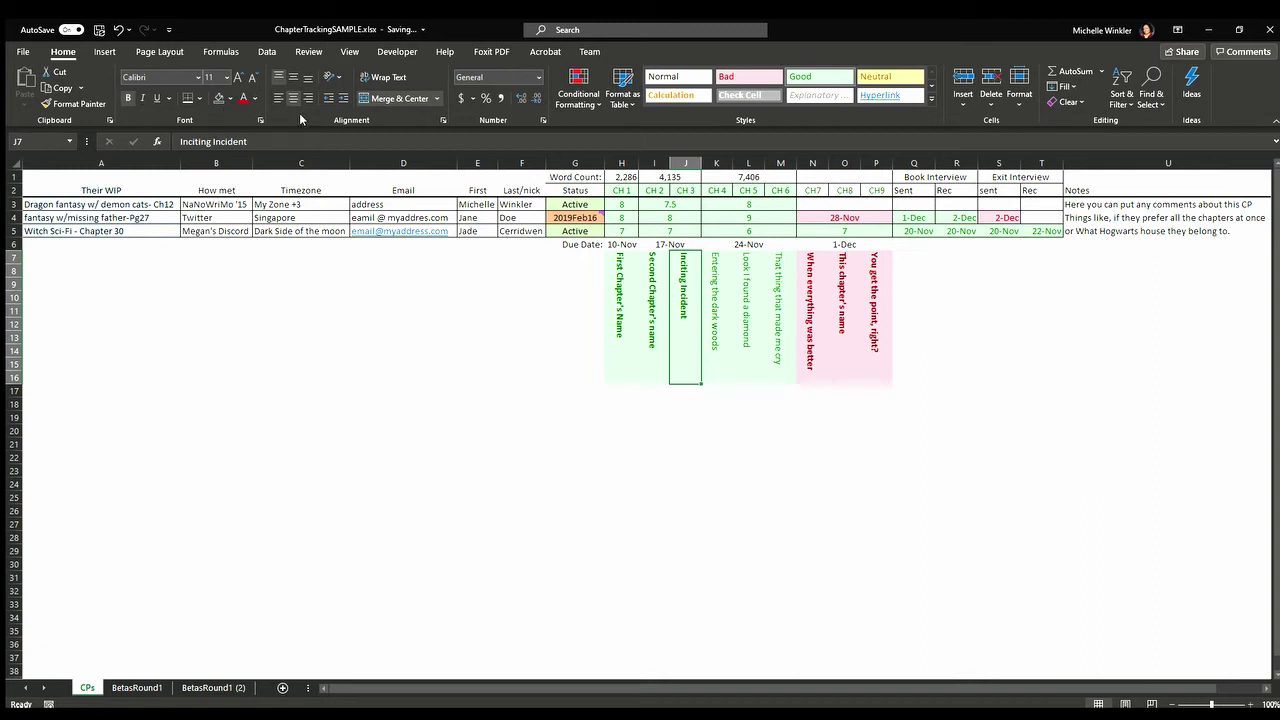
click(76, 103)
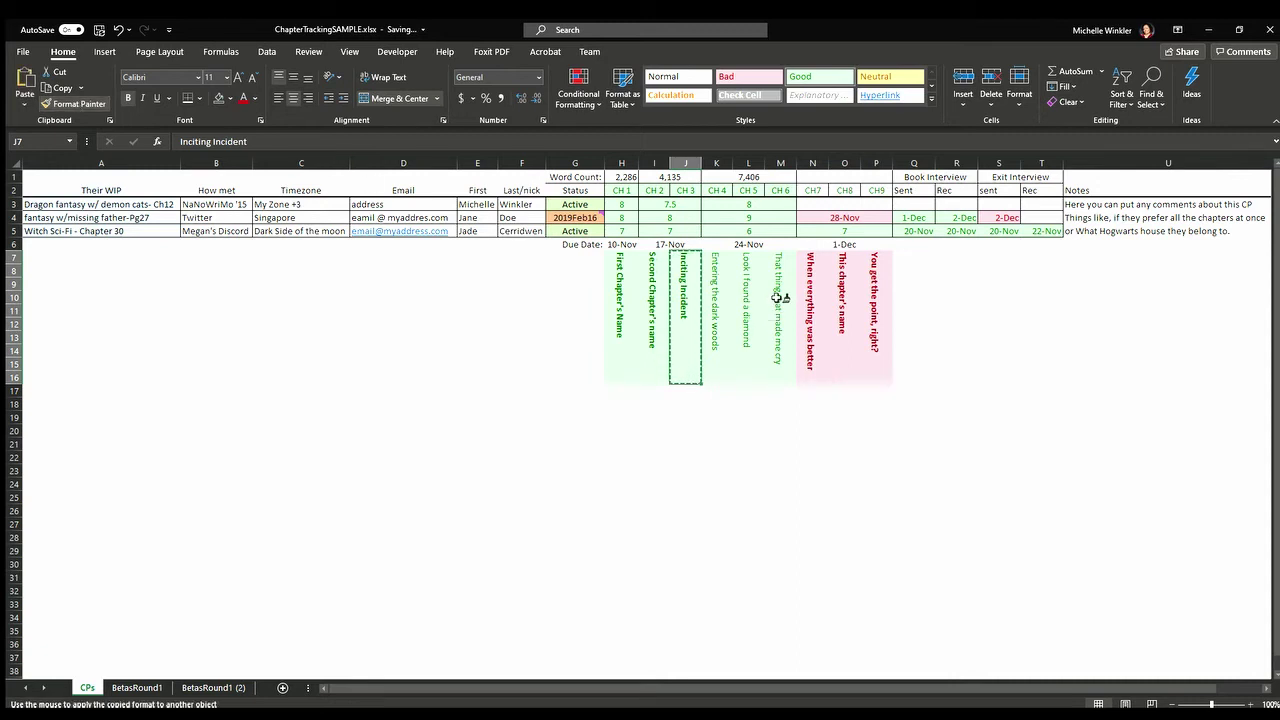
drag(788, 297, 720, 298)
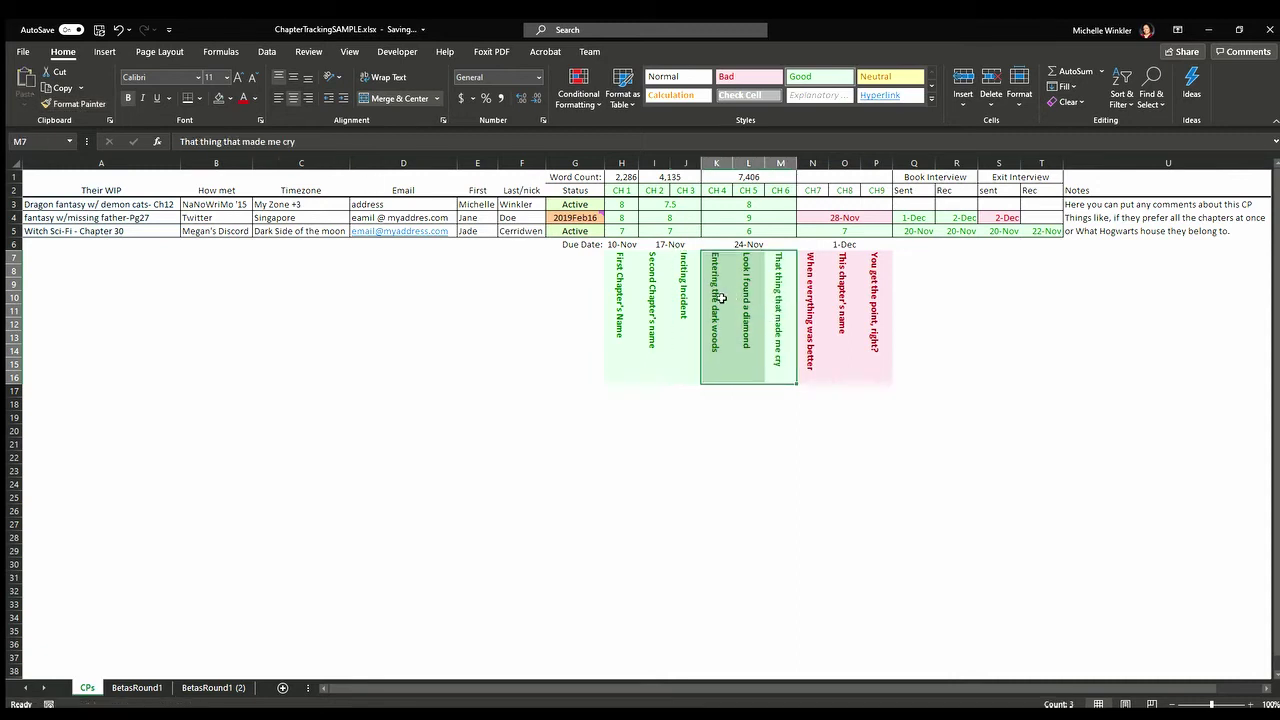
click(688, 455)
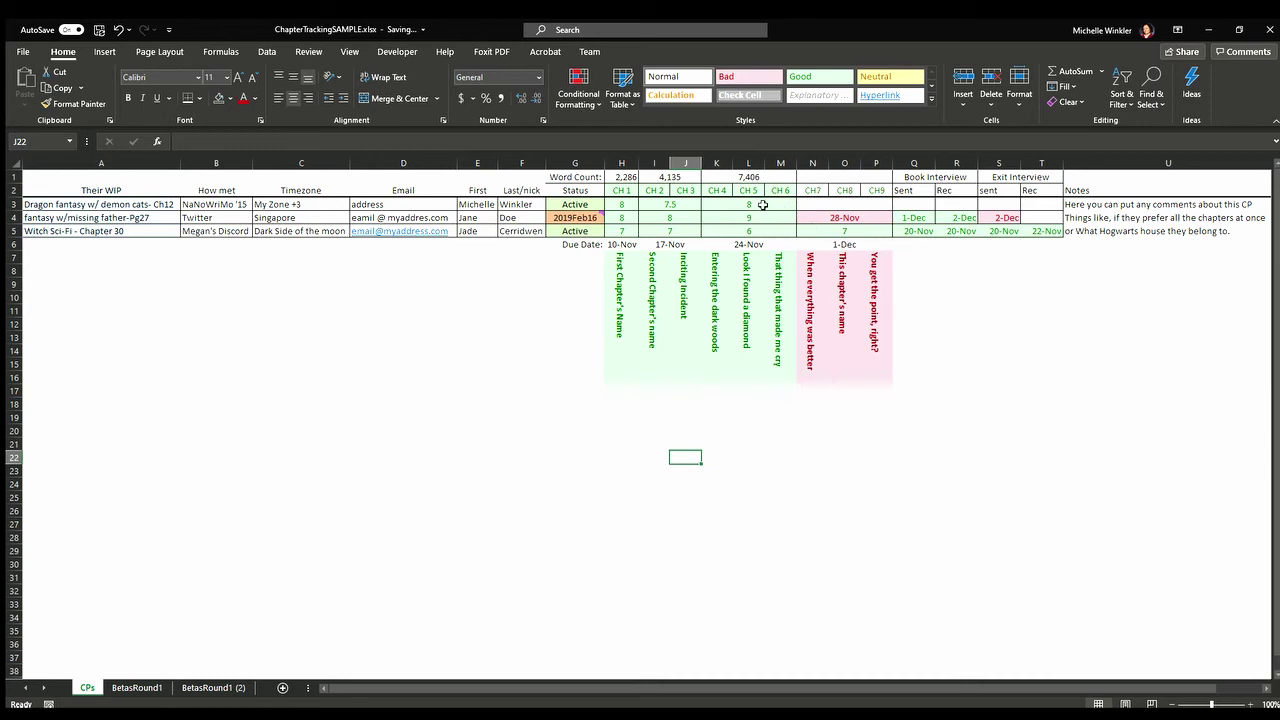
Step: Enter 2-Dec in the Dragon fantasy row's merged CH7 to CH9 cell and apply the Bad style to it
click(848, 203)
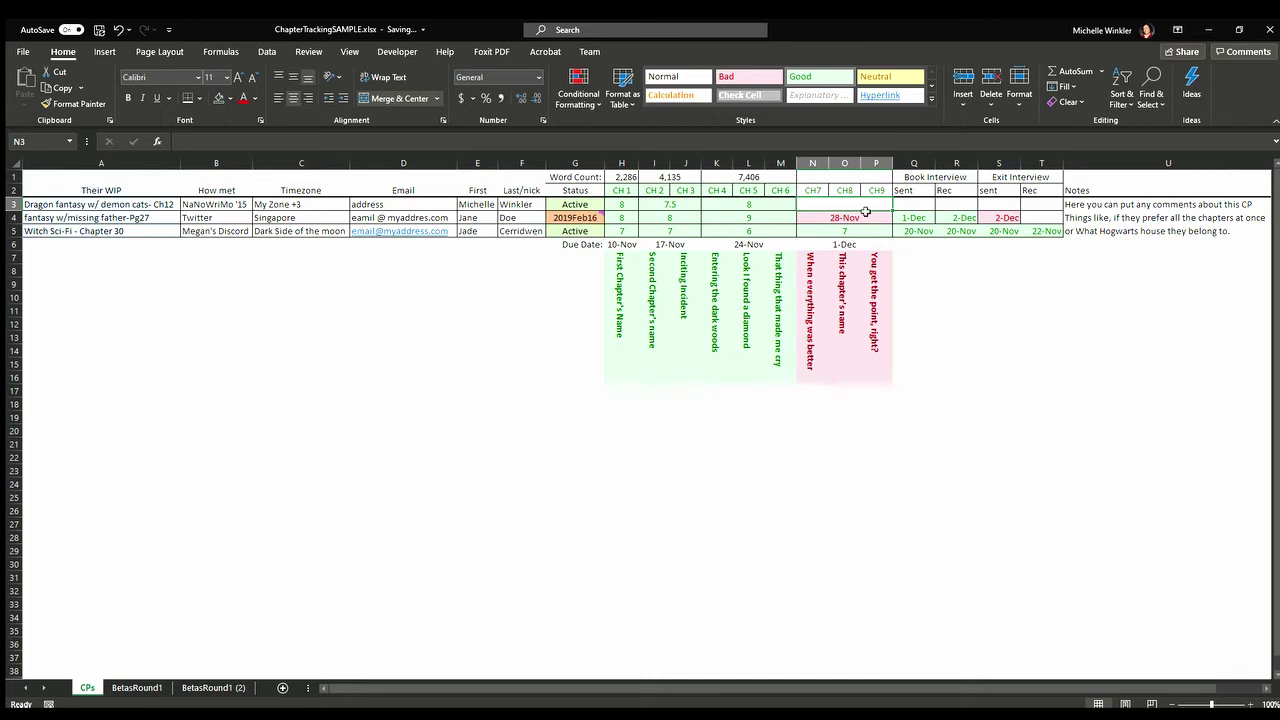
text(2)
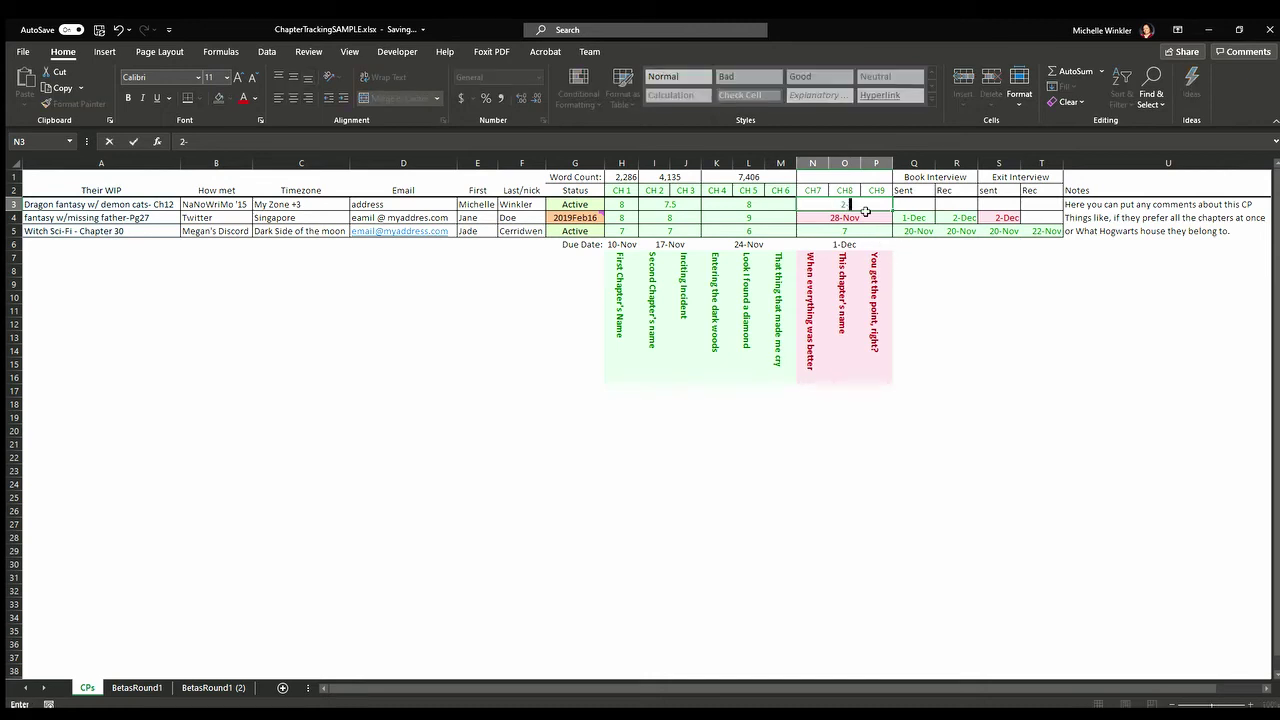
text(-Dec)
key(Return)
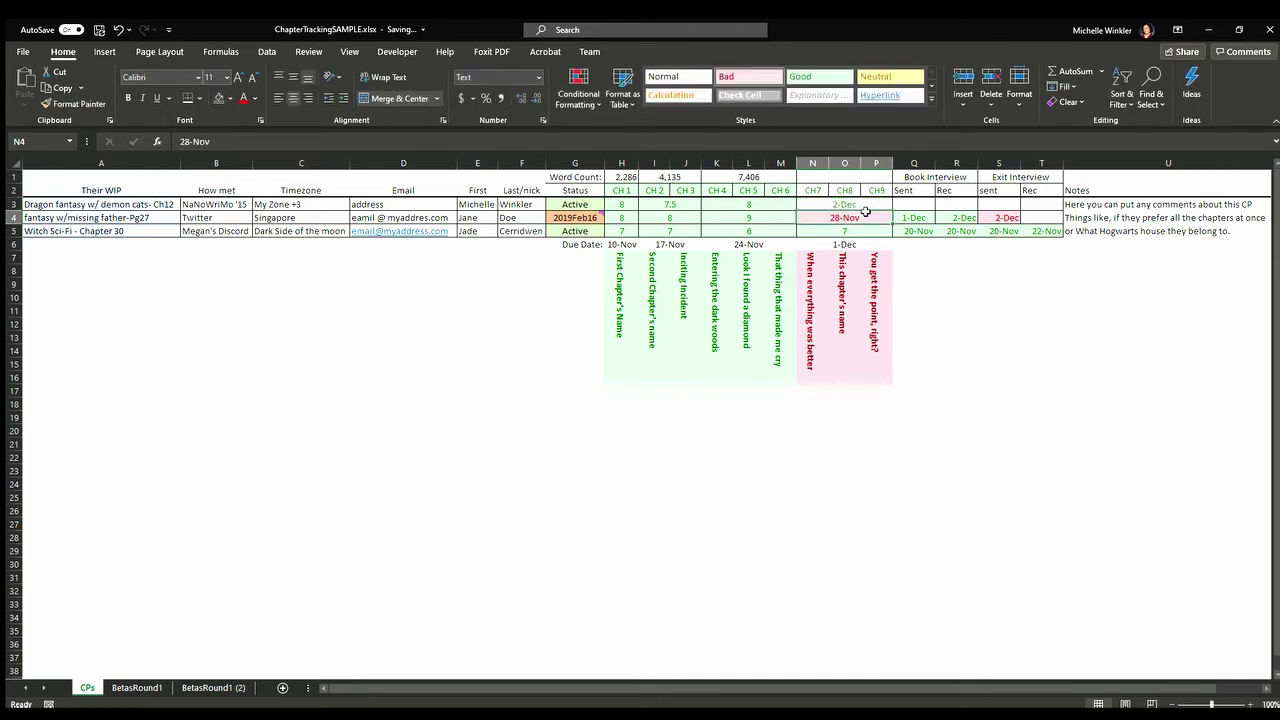
click(873, 204)
click(748, 76)
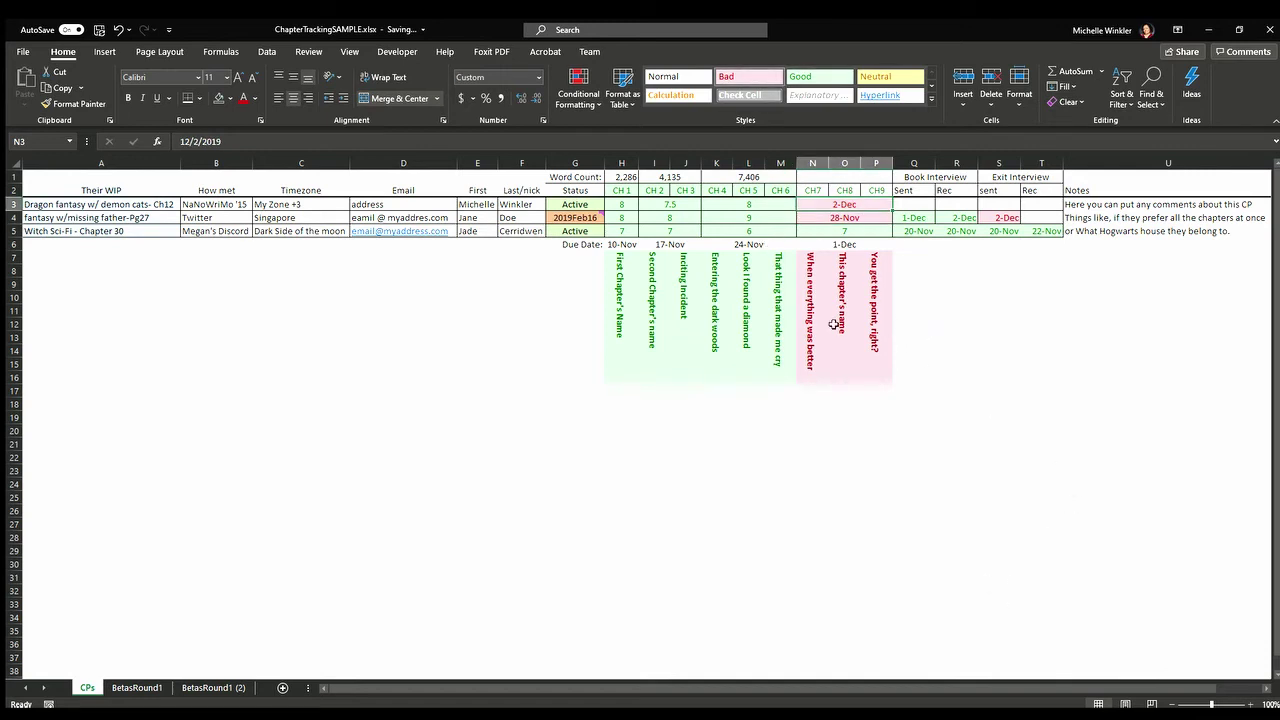
Step: Apply the Bad style to the CH7, CH8 and CH9 headers
click(877, 191)
drag(858, 188, 812, 190)
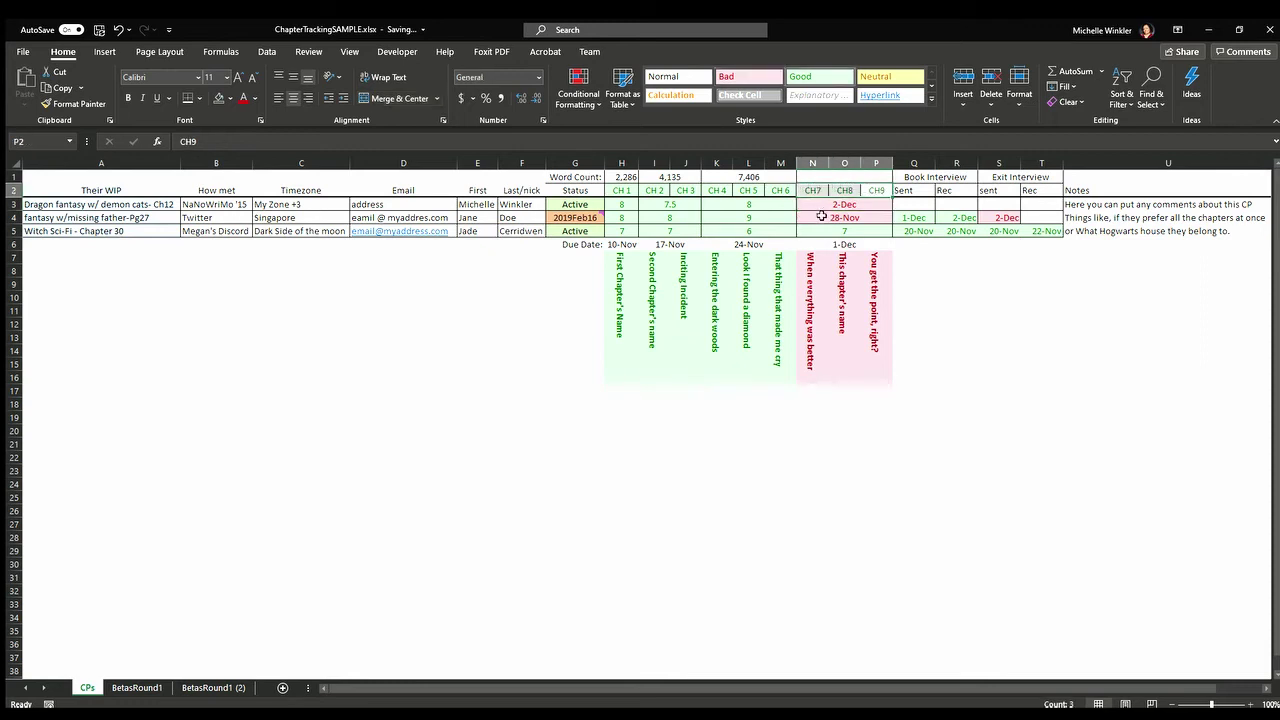
click(919, 334)
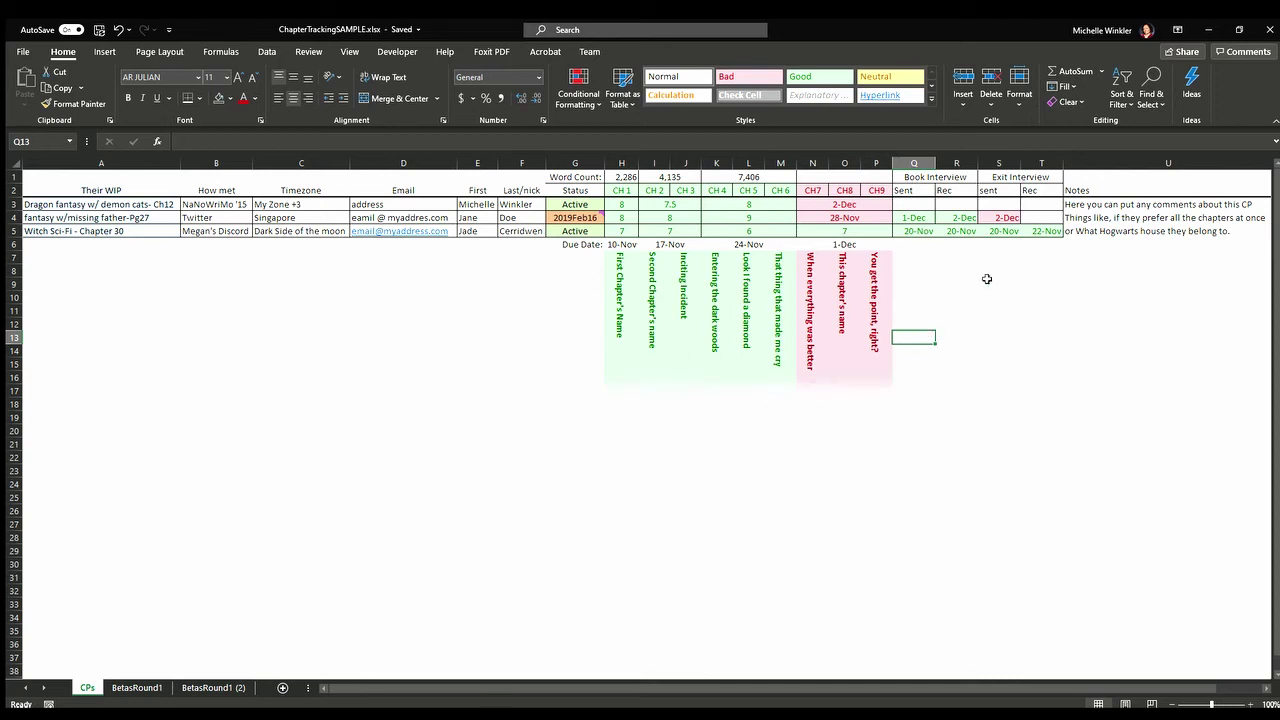
Step: Examine the Book Interview sent and received dates of the Witch Sci-Fi row and the Exit Interview columns
click(916, 230)
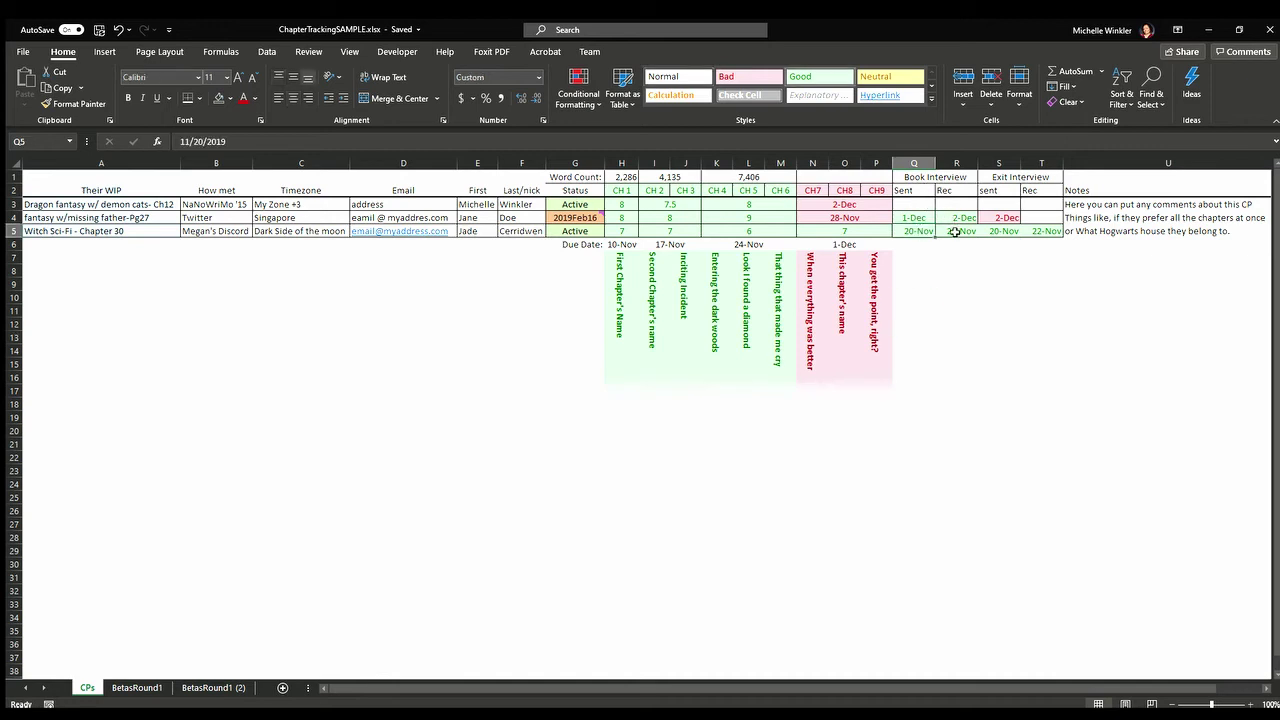
click(955, 231)
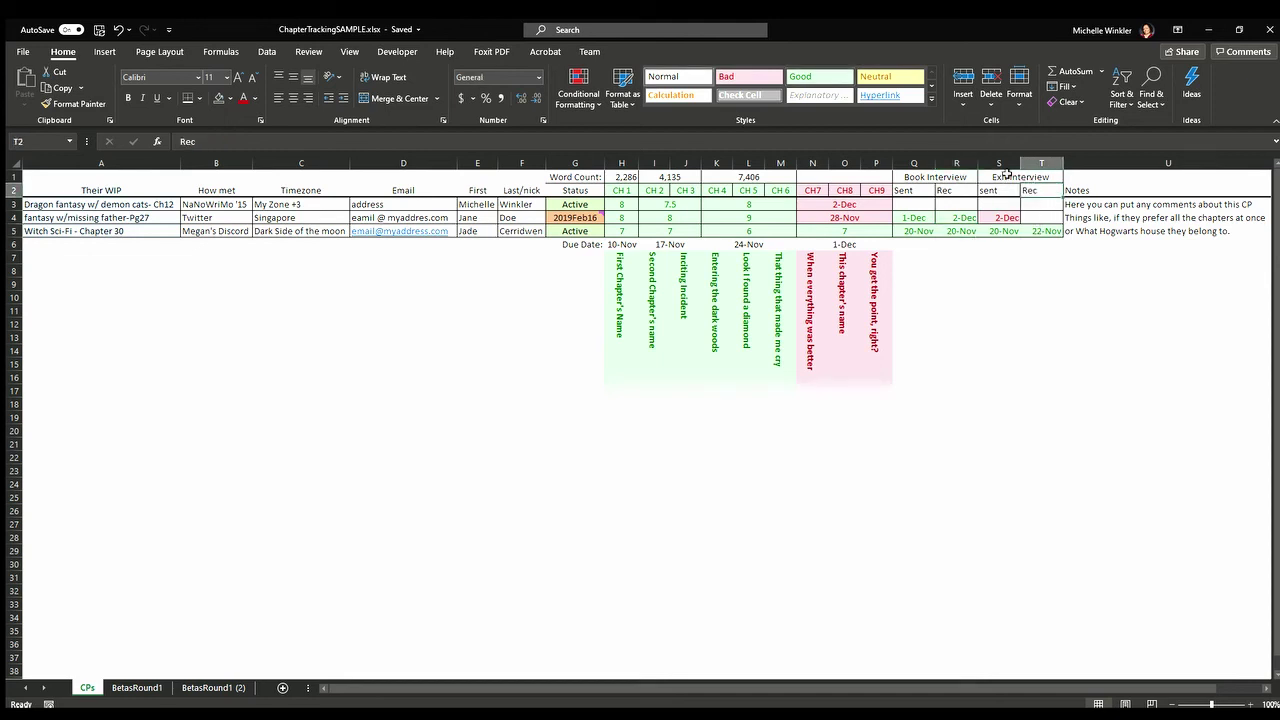
click(1008, 178)
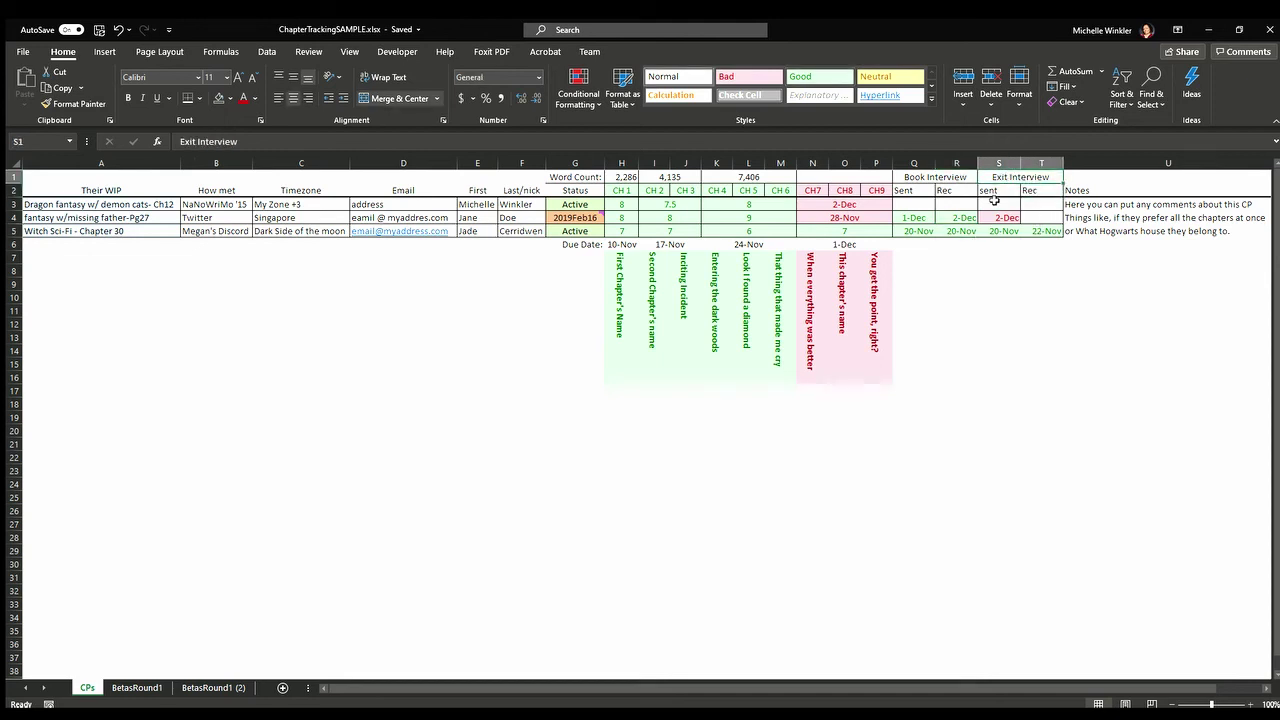
click(1007, 259)
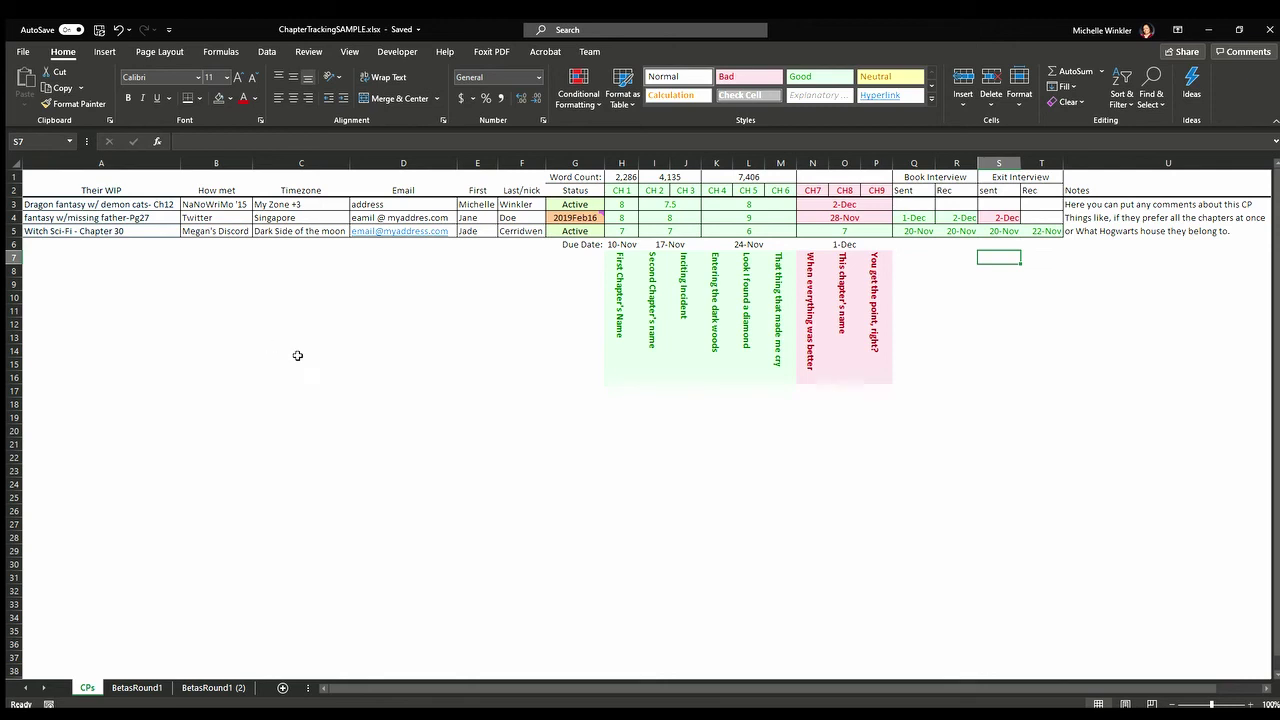
Step: Enter 5,000 as the word count for chapters 7 to 9
click(828, 177)
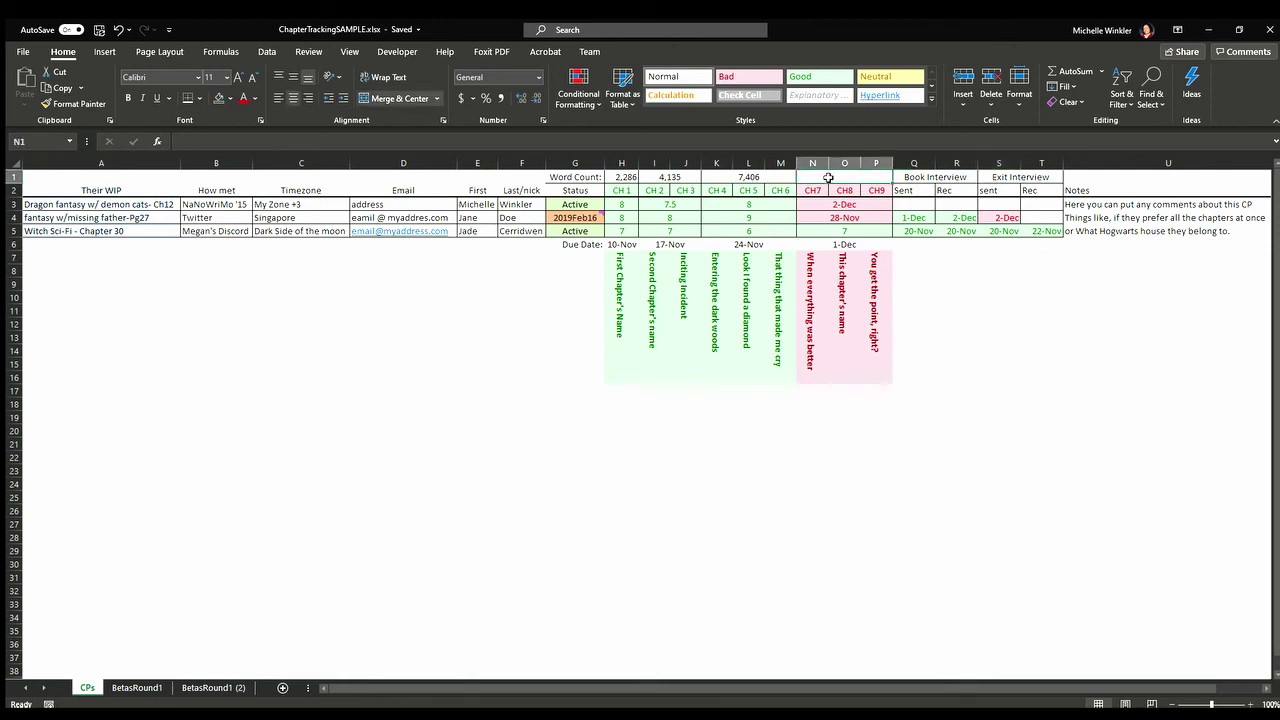
text(5)
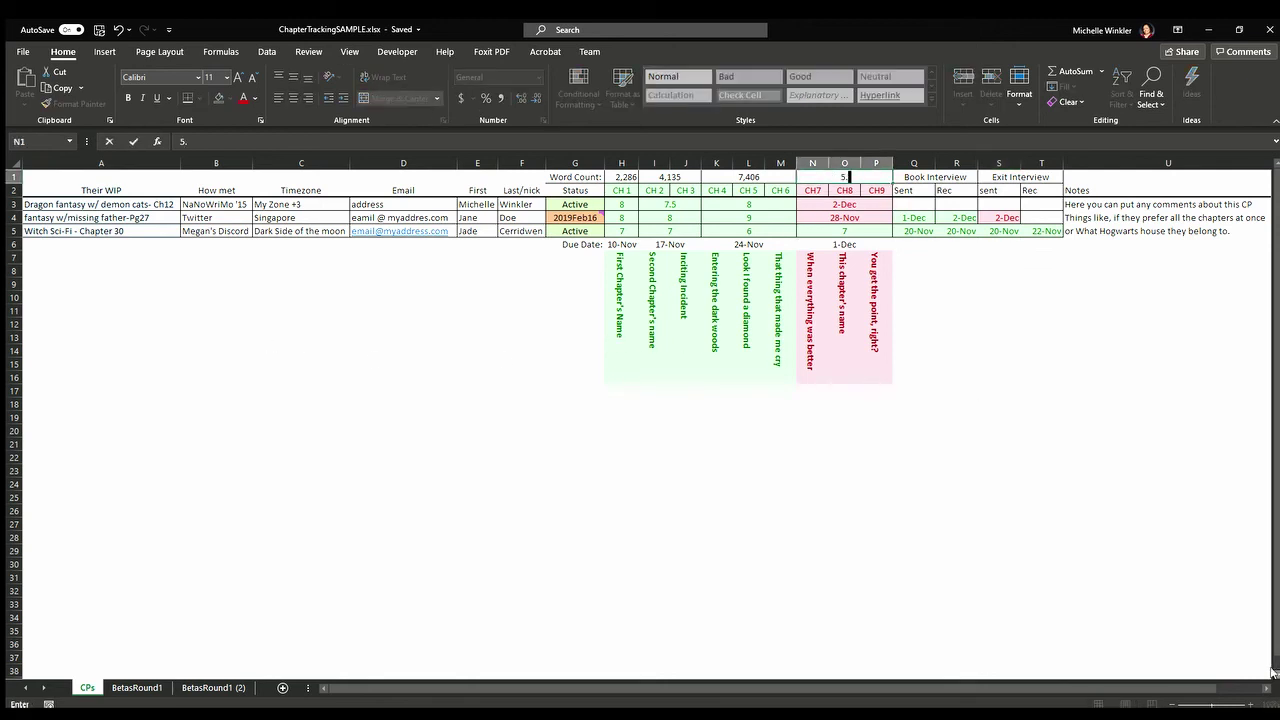
text(,000)
key(Return)
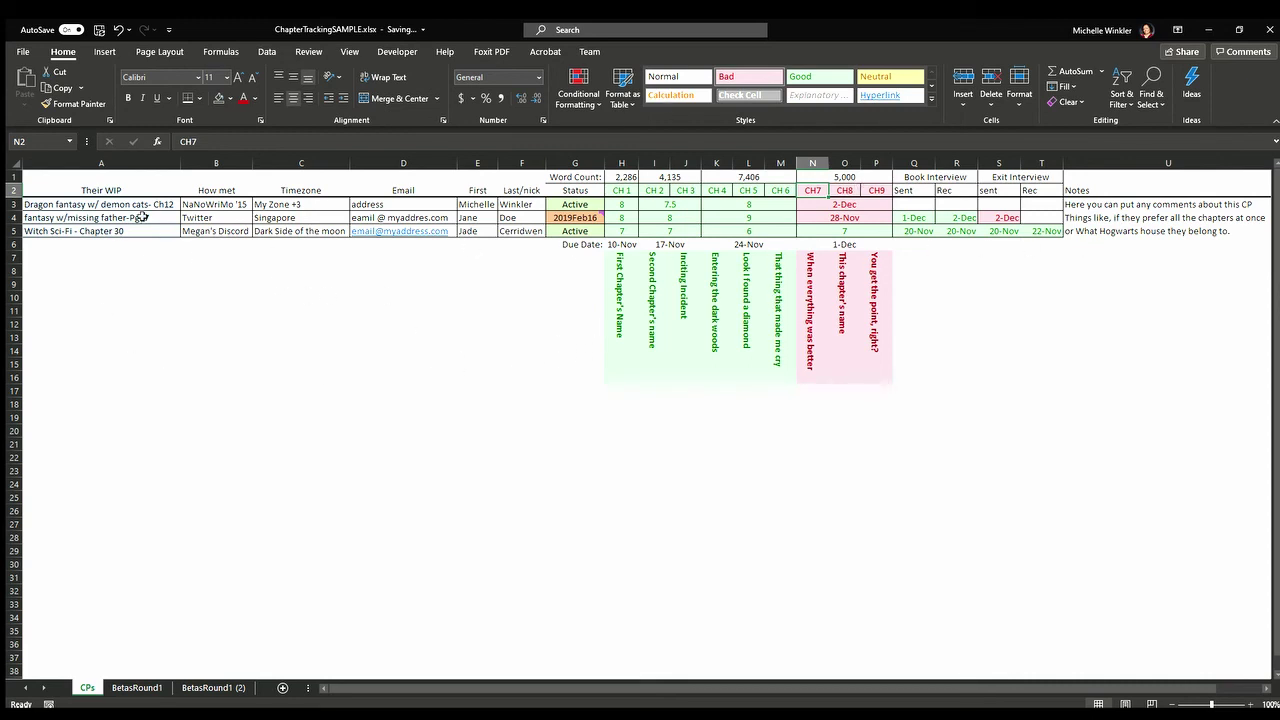
click(277, 260)
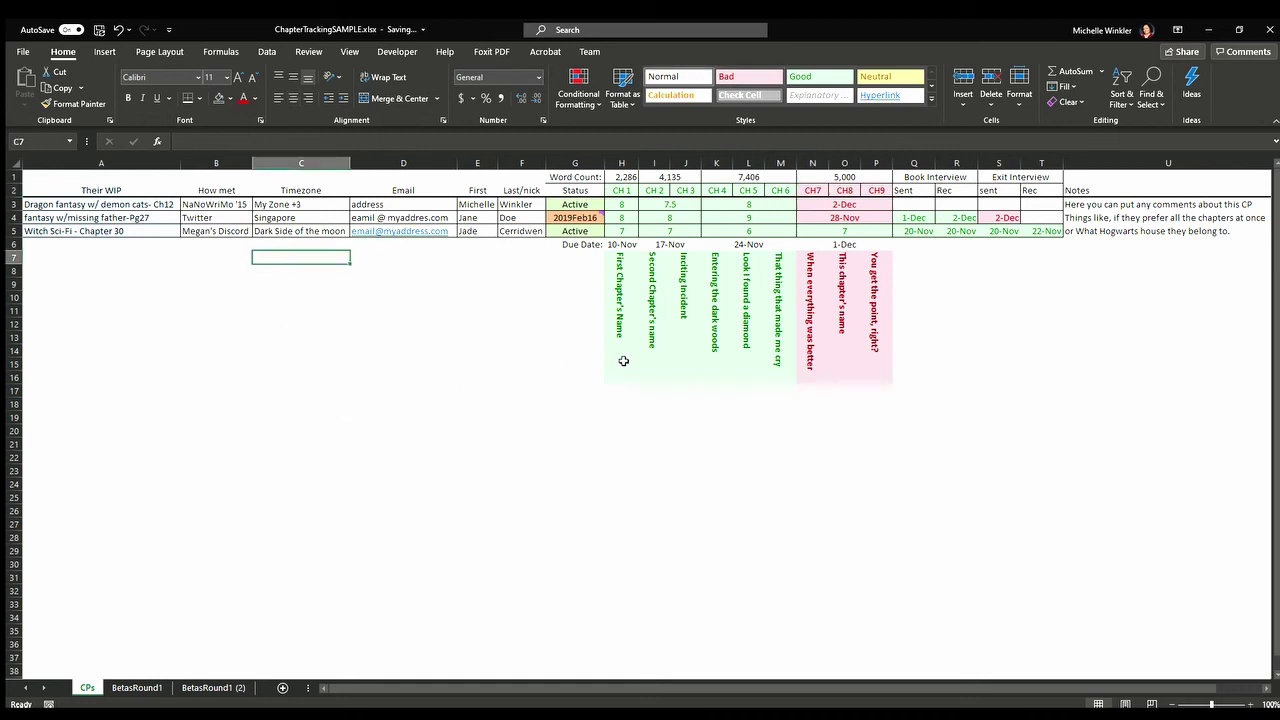